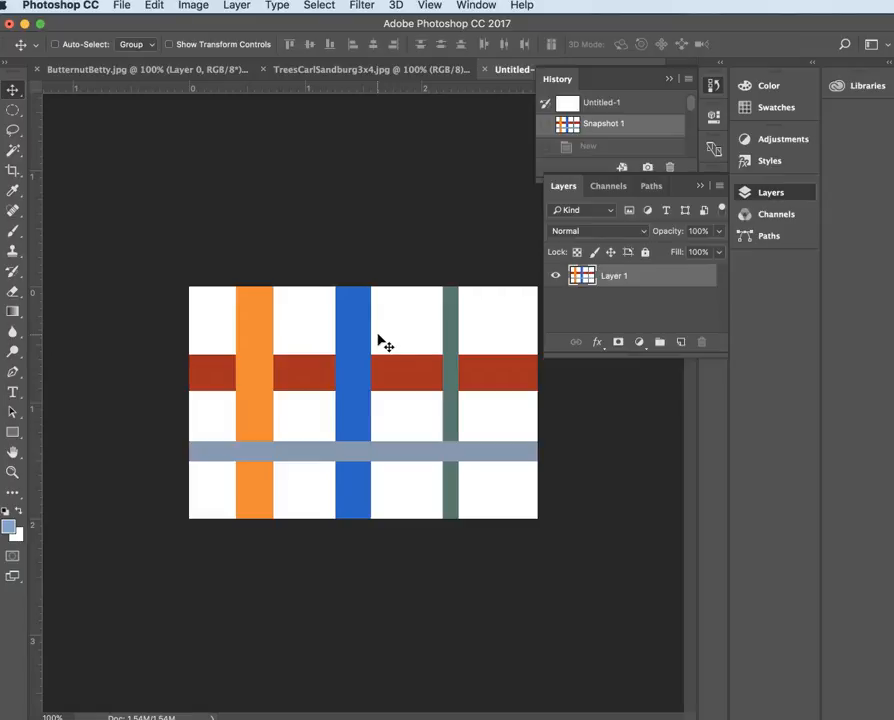
# Step: Open the striped image in Save for Web (Legacy) and choose GIF as the file format
pyautogui.click(121, 6)
pyautogui.moveTo(137, 222)
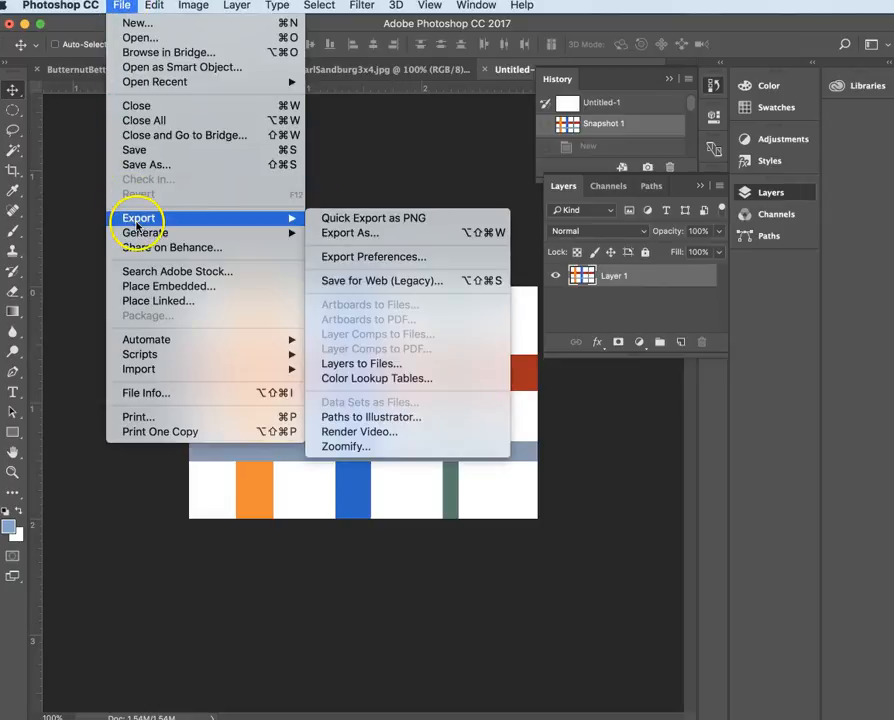
pyautogui.click(380, 281)
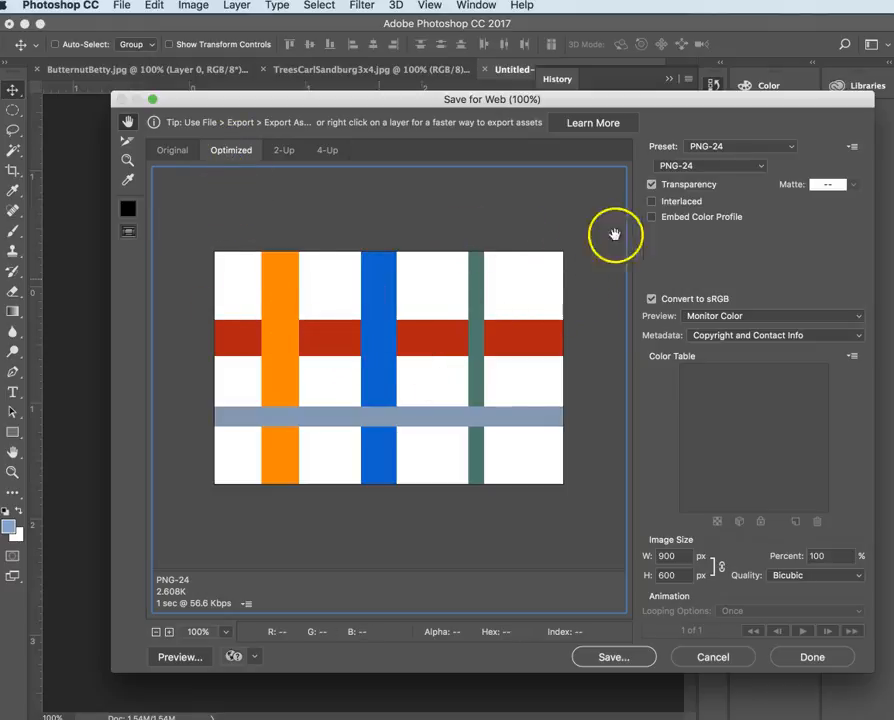
pyautogui.click(686, 166)
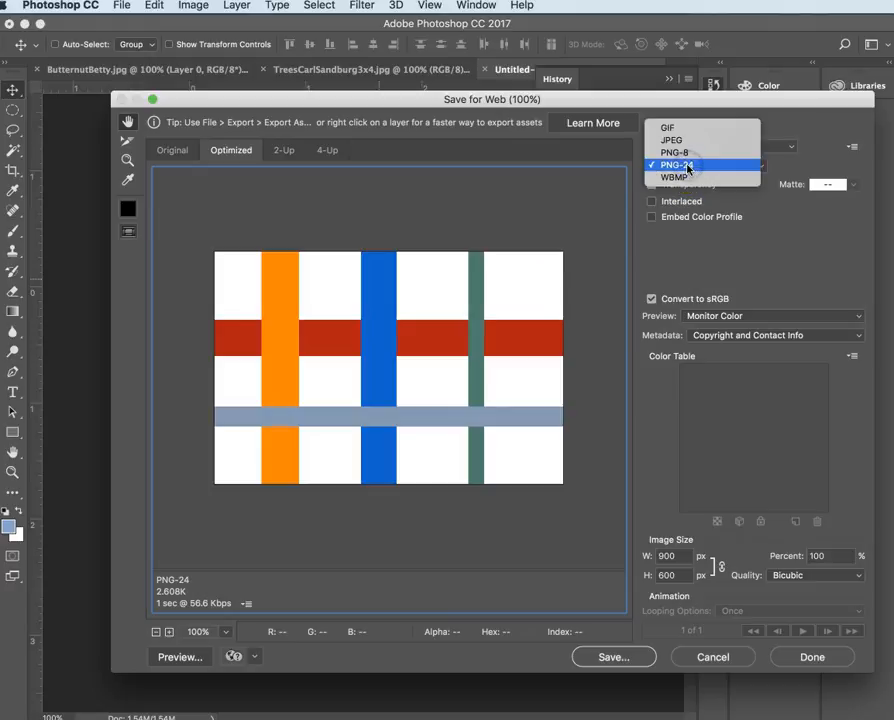
pyautogui.click(687, 166)
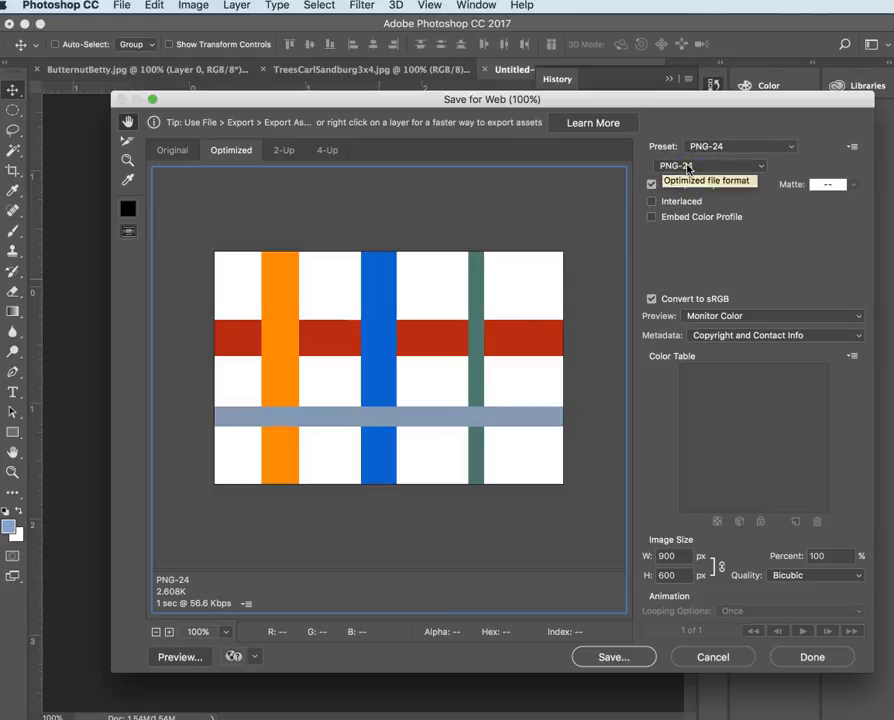
pyautogui.click(688, 167)
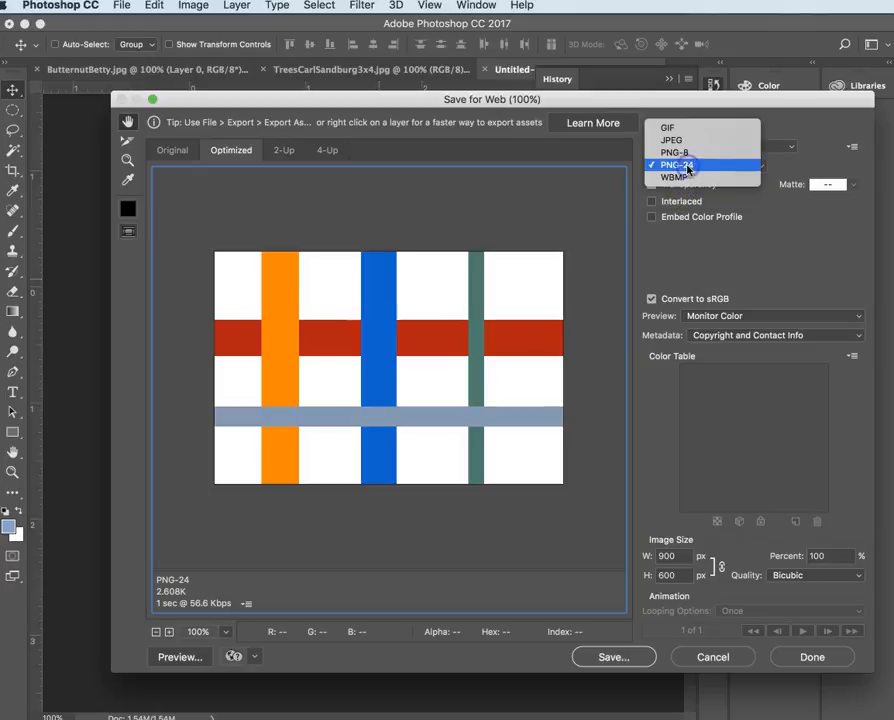
pyautogui.click(676, 127)
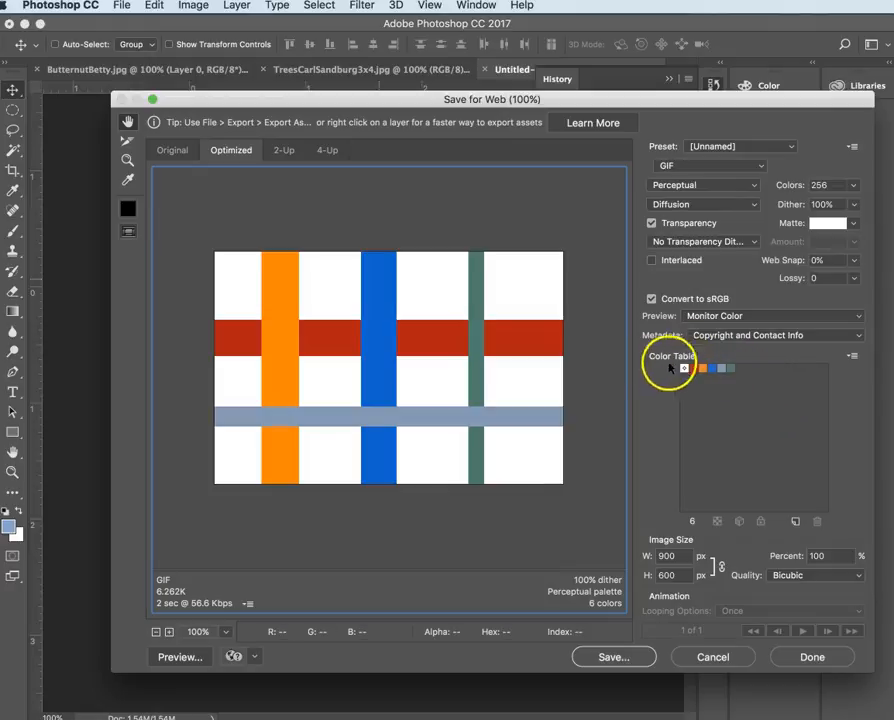
# Step: Limit the GIF to 8 colors and set its dithering to No Dither, keeping No Transparency Dither
pyautogui.click(853, 187)
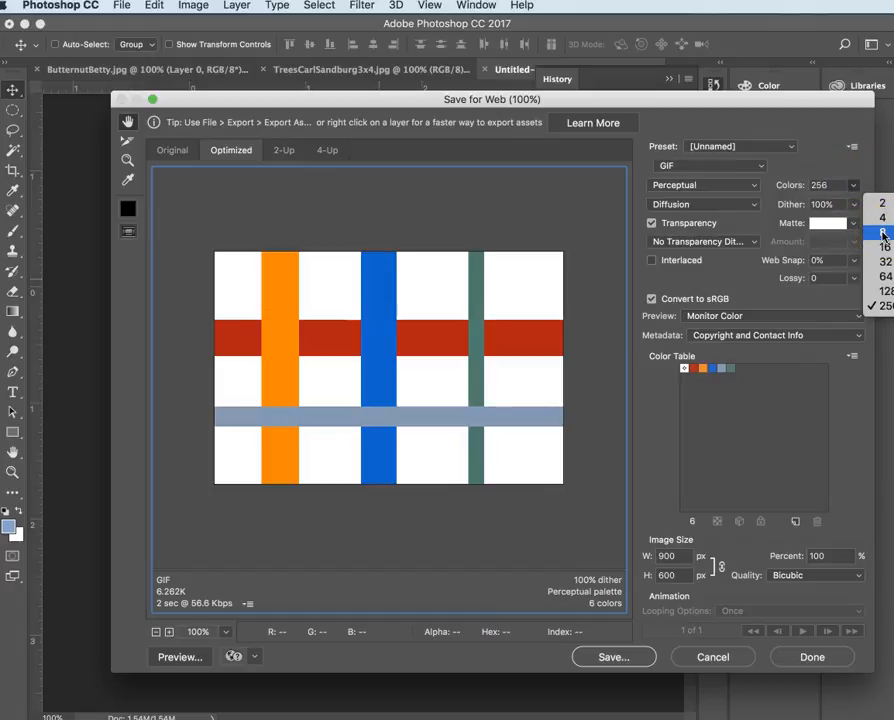
pyautogui.click(882, 233)
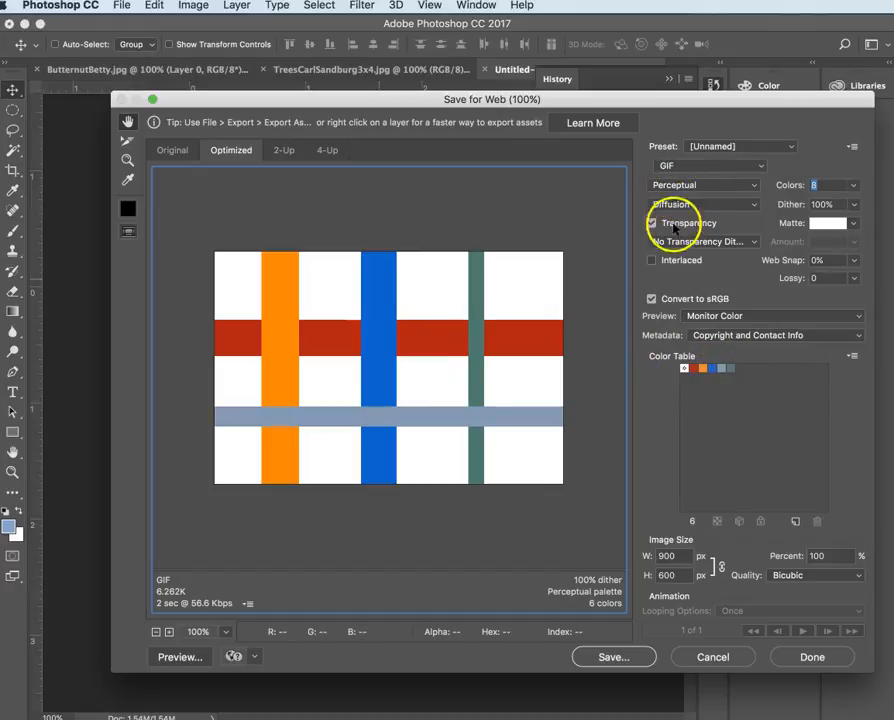
pyautogui.click(680, 243)
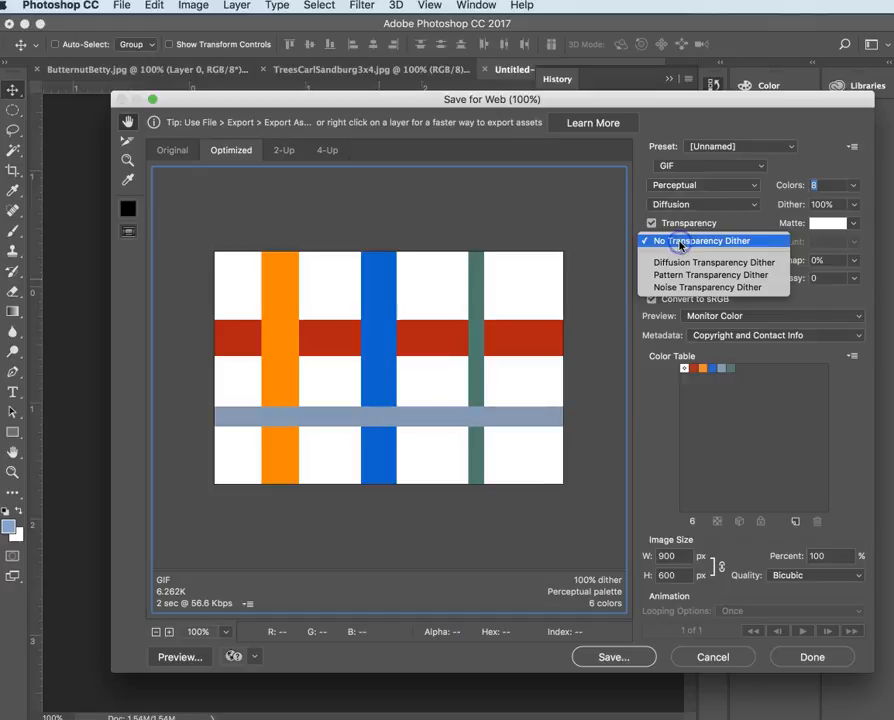
pyautogui.click(680, 243)
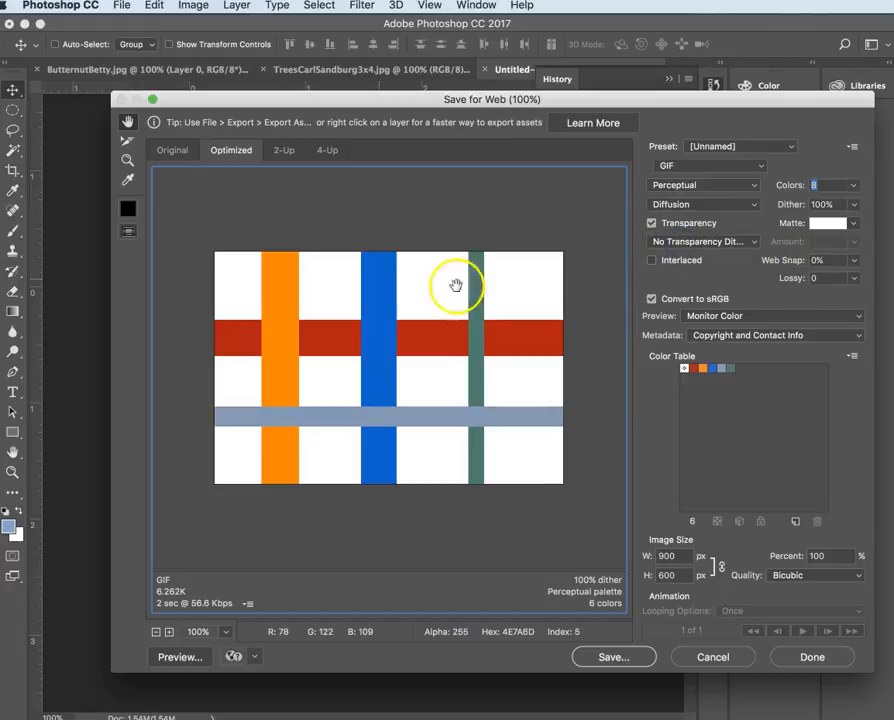
pyautogui.click(755, 204)
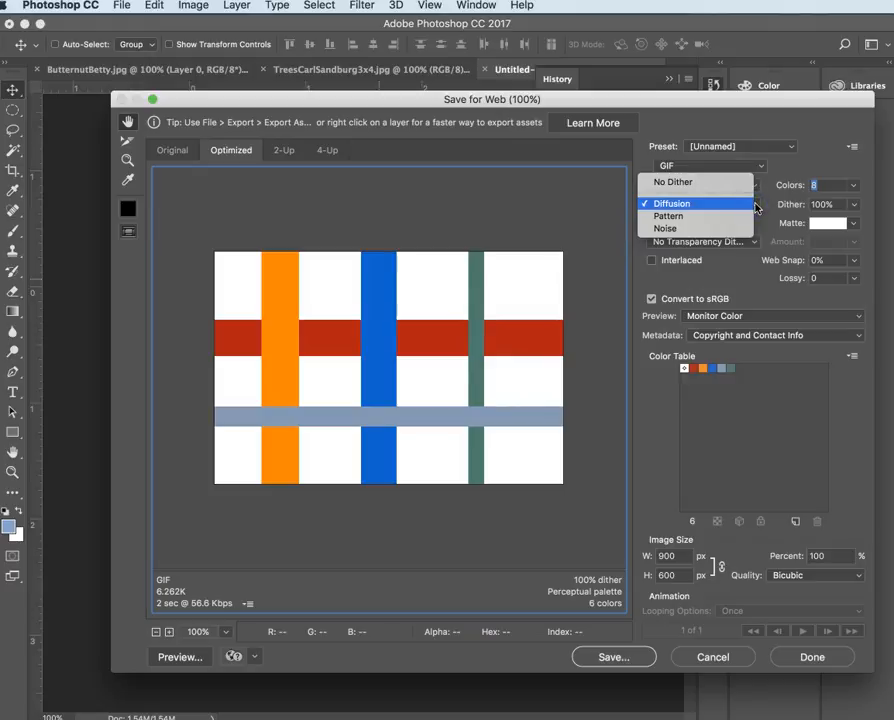
pyautogui.click(705, 183)
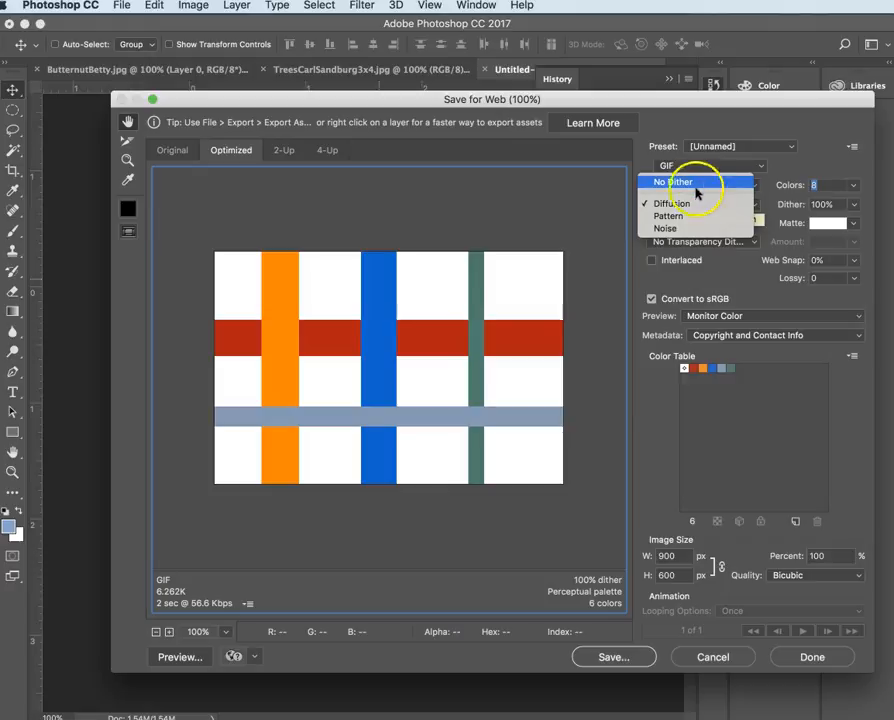
pyautogui.click(668, 204)
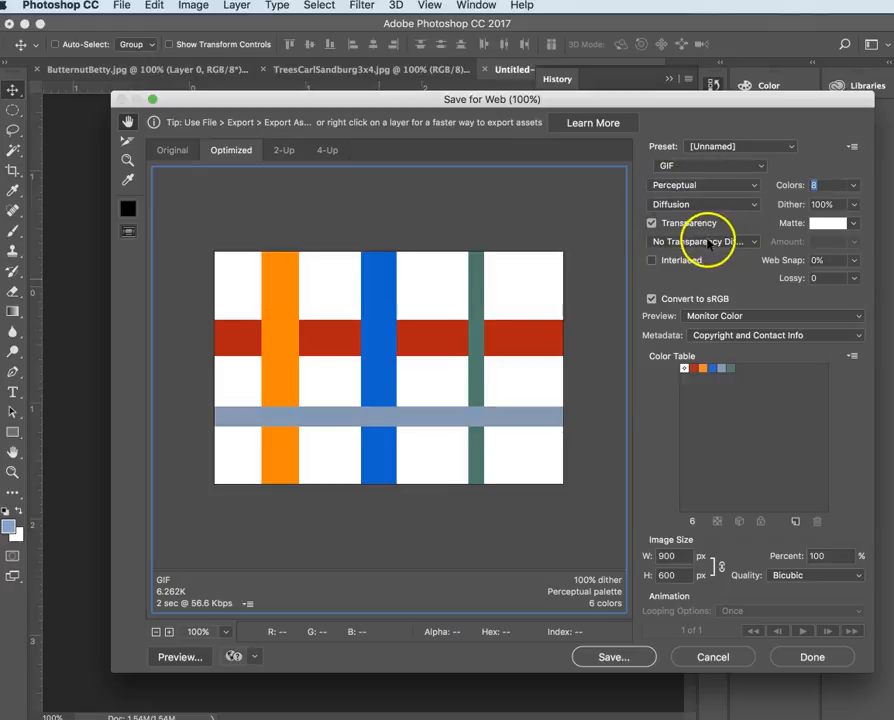
pyautogui.click(708, 204)
pyautogui.click(680, 186)
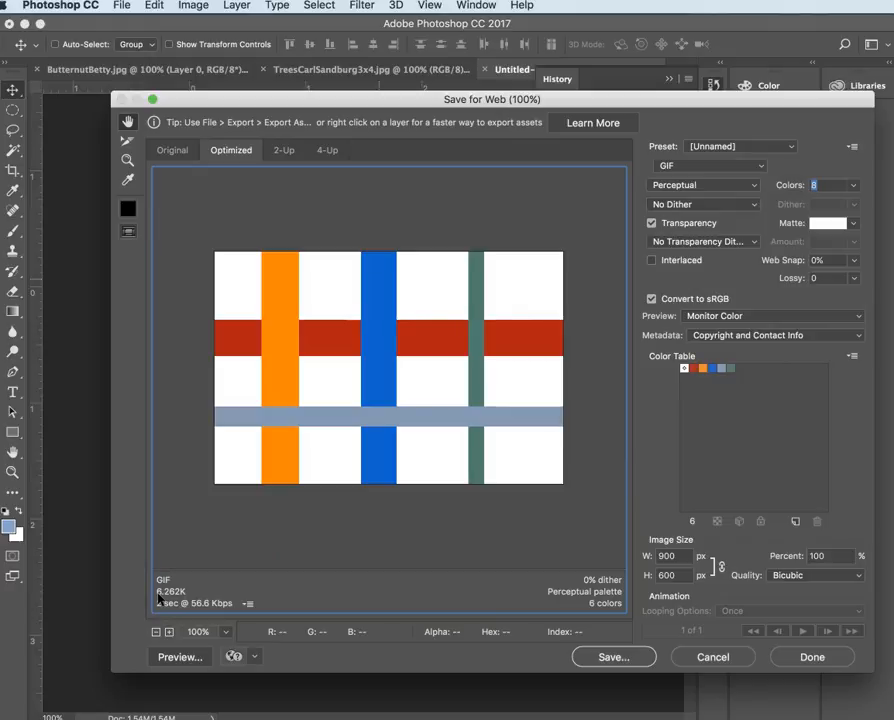
# Step: Compare the optimized file sizes of PNG-8 and GIF for the striped image, and cancel the web export
pyautogui.click(685, 168)
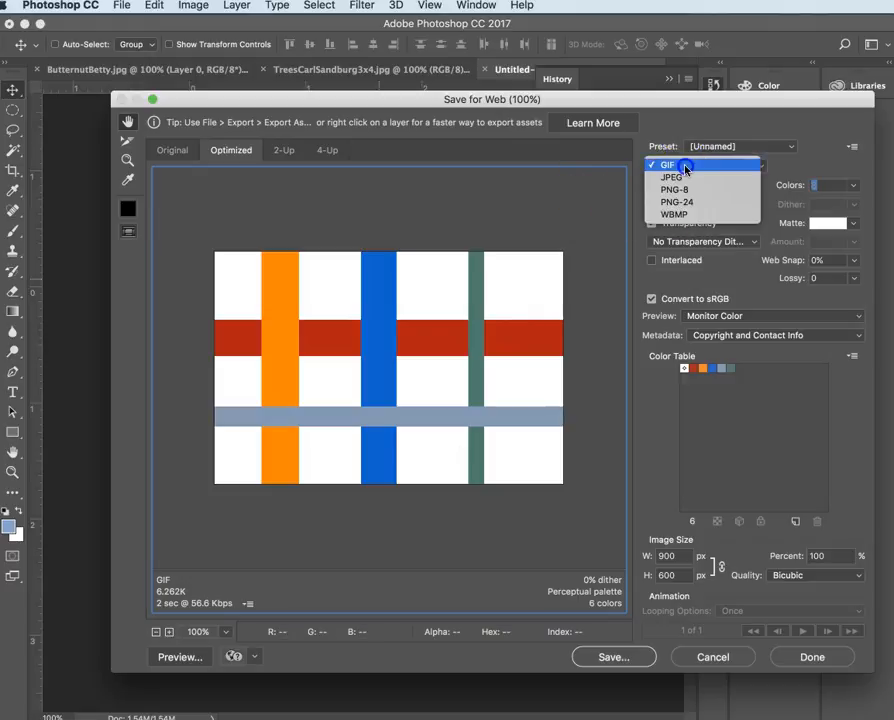
pyautogui.click(683, 190)
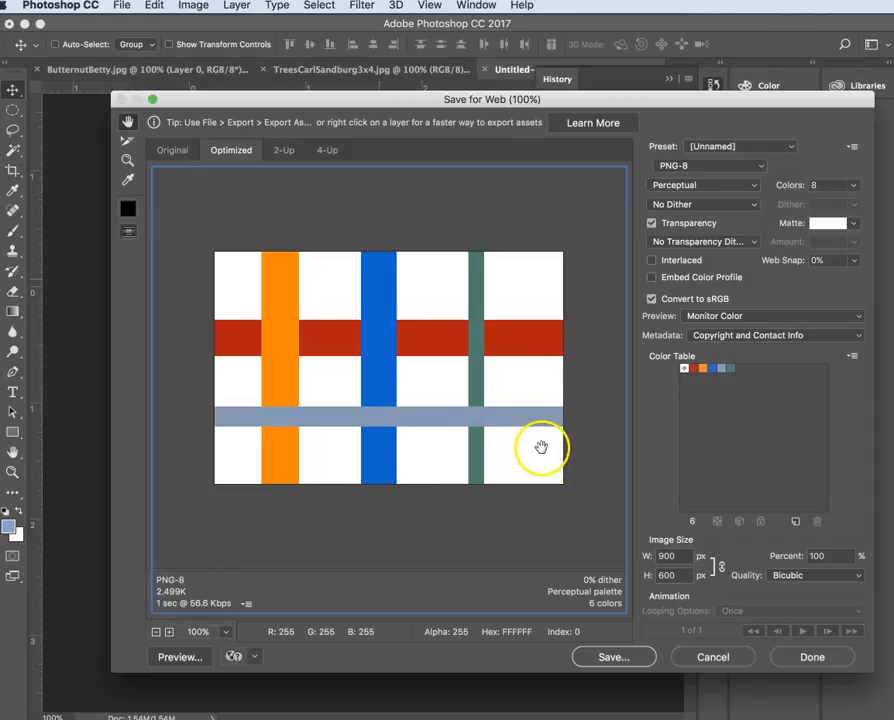
pyautogui.click(706, 165)
pyautogui.click(679, 141)
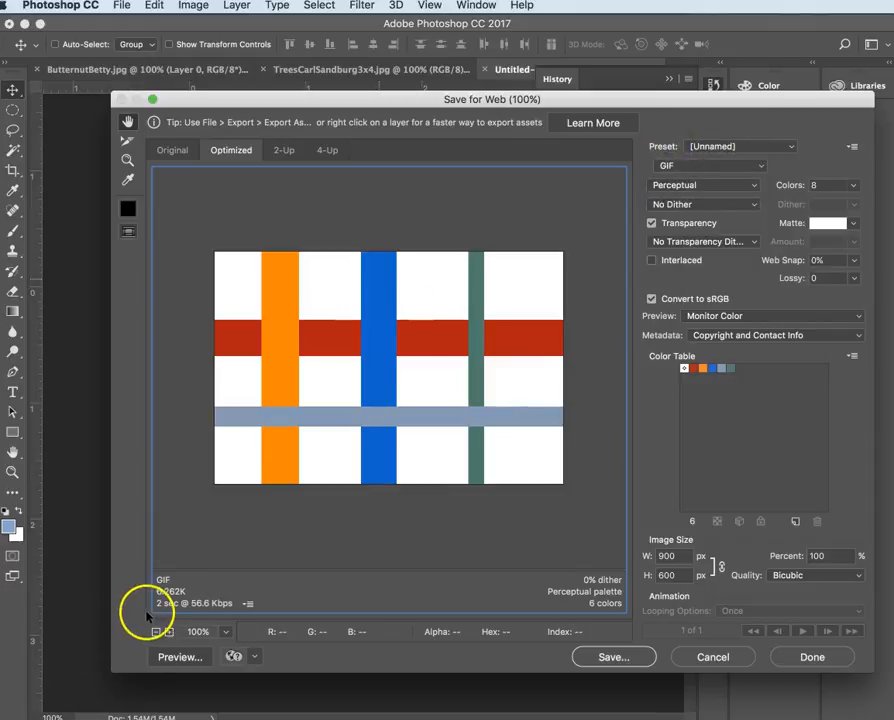
pyautogui.click(691, 167)
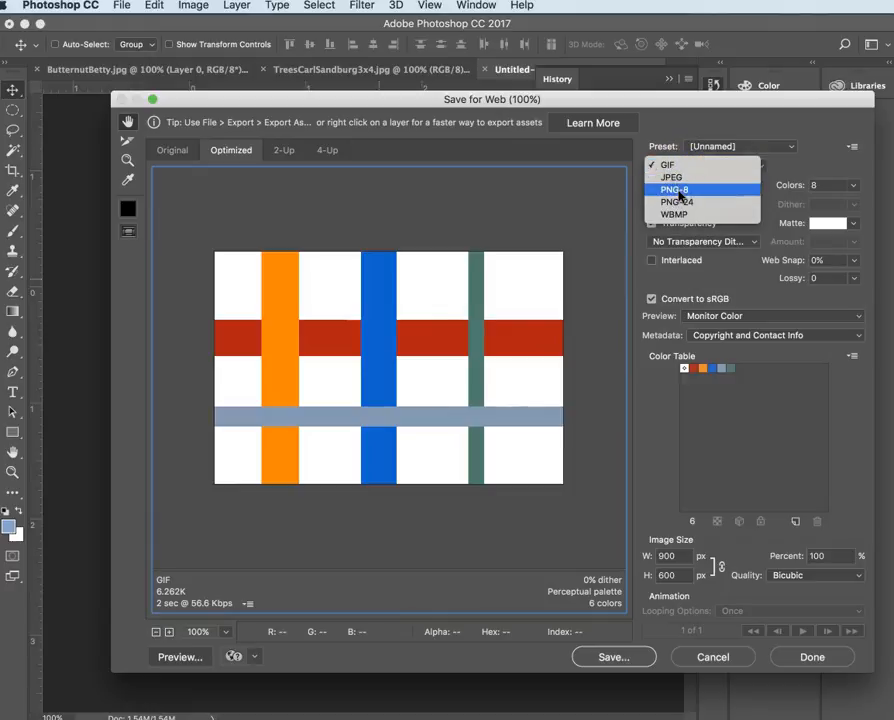
pyautogui.click(676, 190)
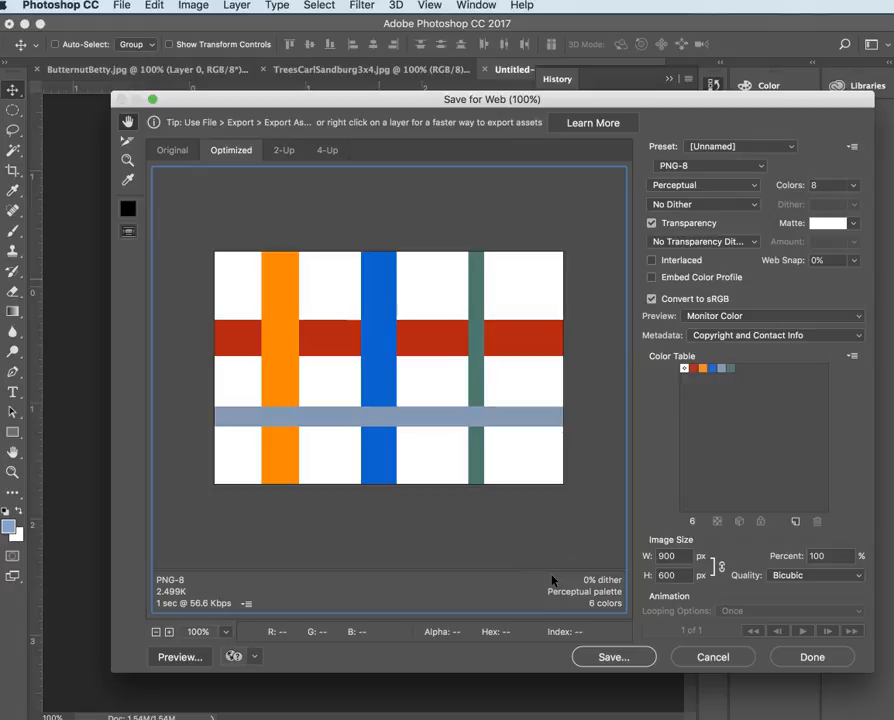
pyautogui.click(716, 658)
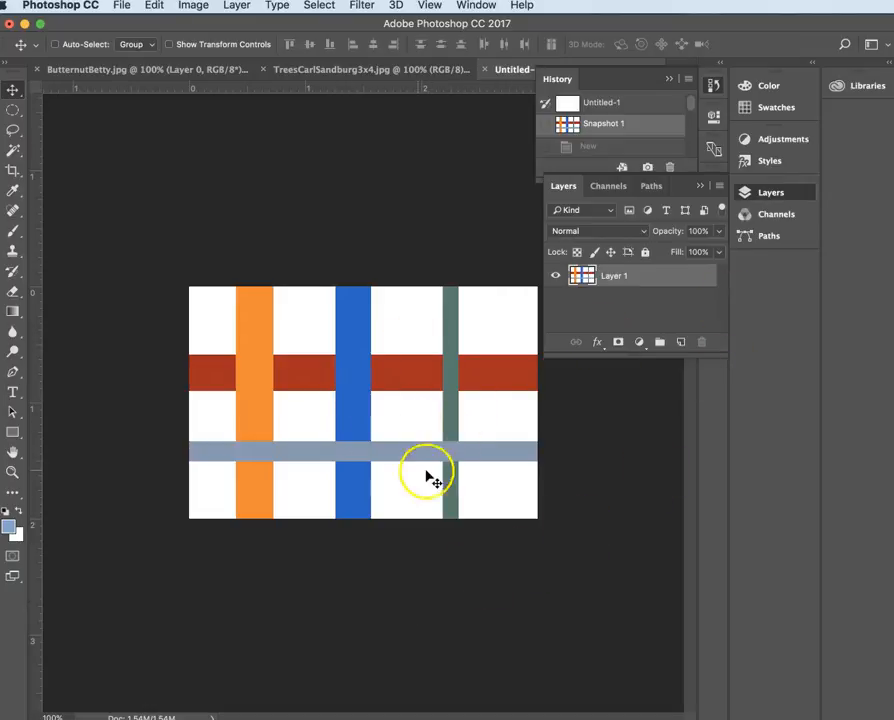
pyautogui.doubleClick(646, 277)
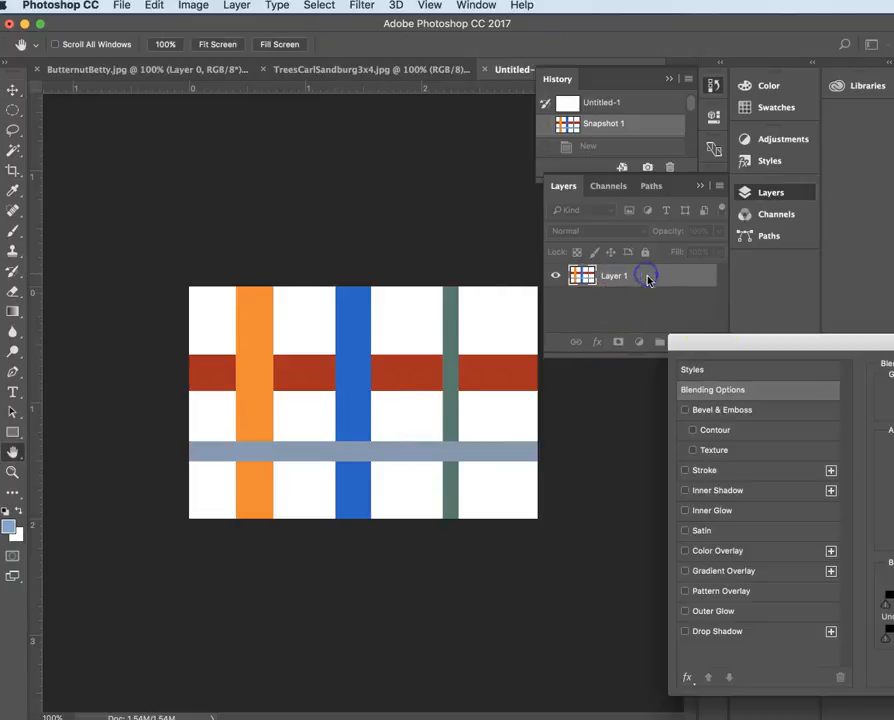
pyautogui.moveTo(844, 349); pyautogui.dragTo(336, 272)
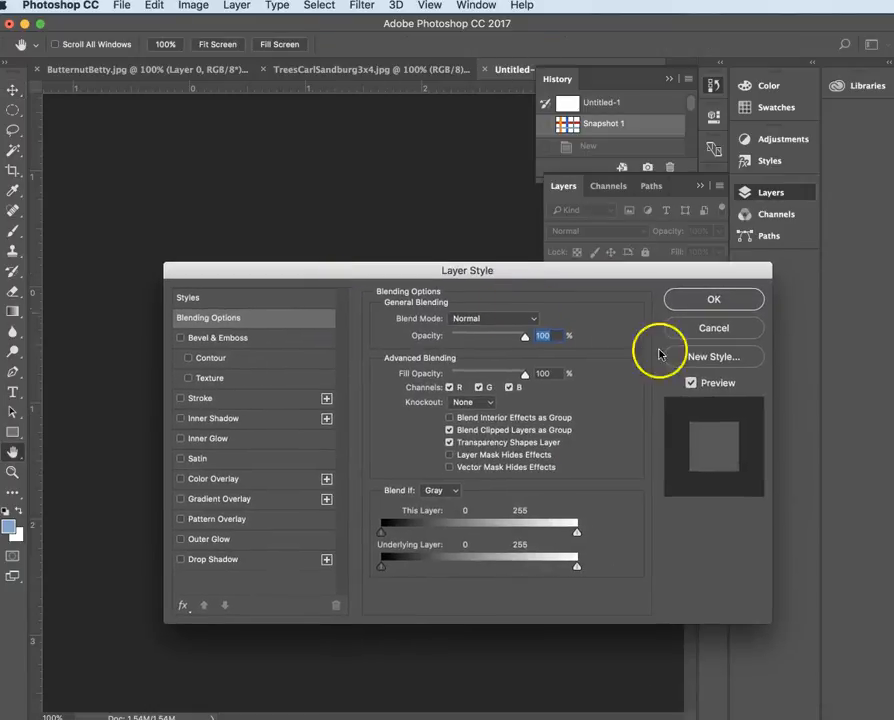
pyautogui.click(702, 304)
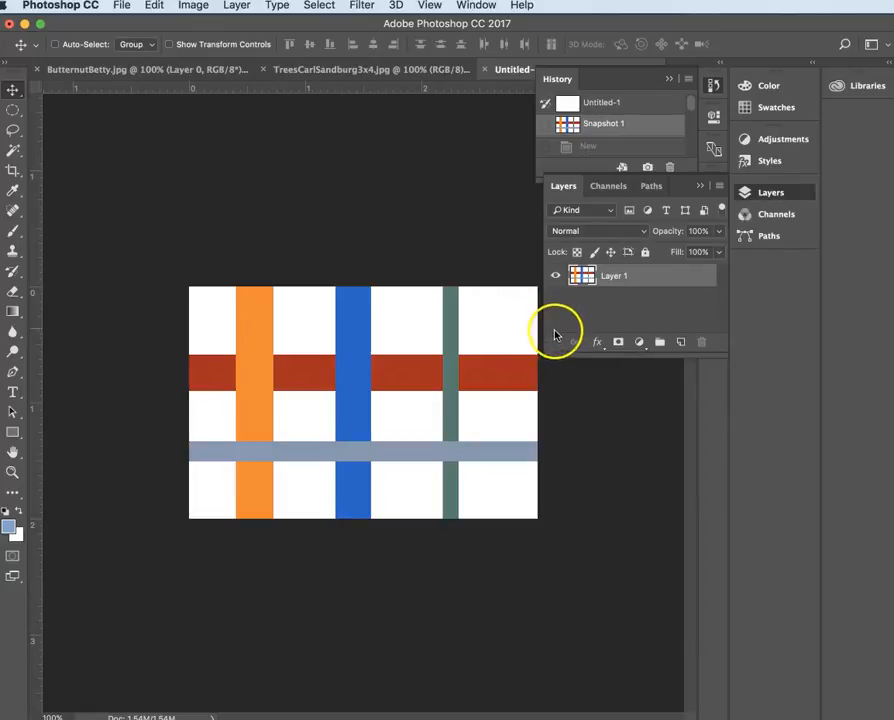
# Step: Collapse the Layers and History panels and draw a centred elliptical selection with a 15 px feather over most of the striped artwork
pyautogui.click(699, 188)
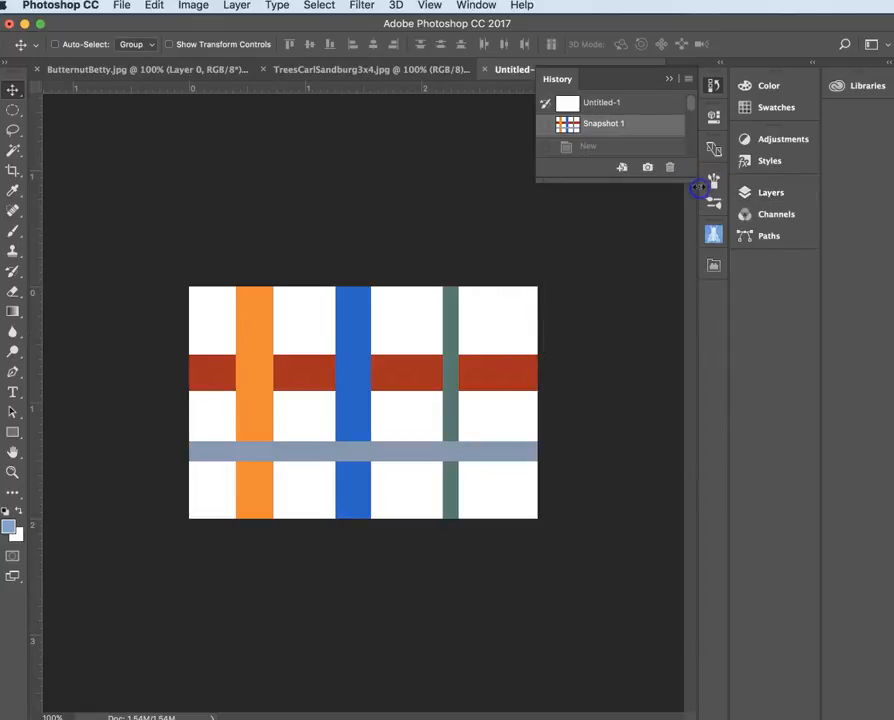
pyautogui.click(670, 79)
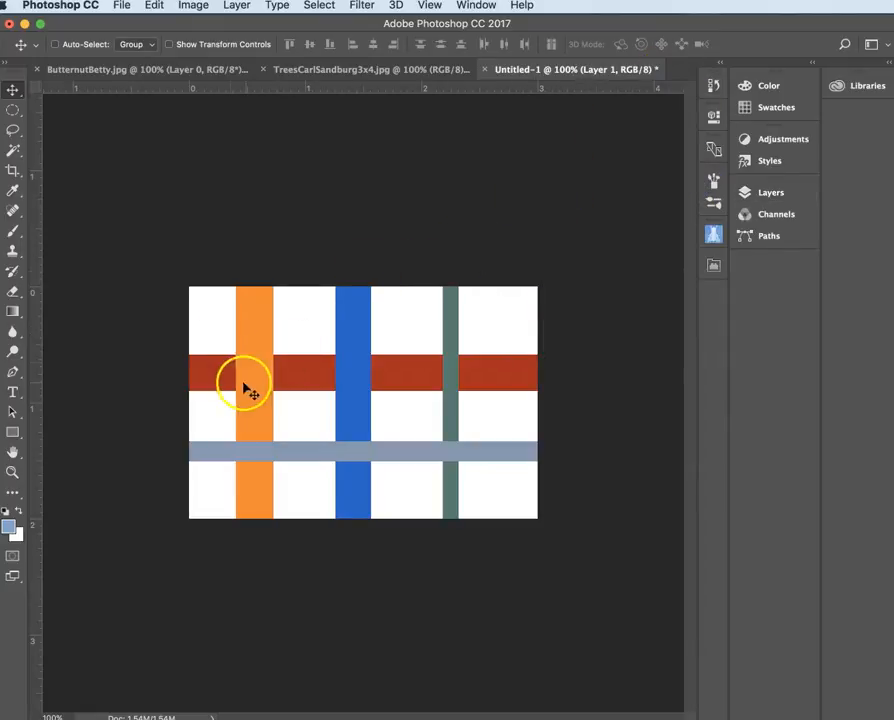
pyautogui.click(12, 115)
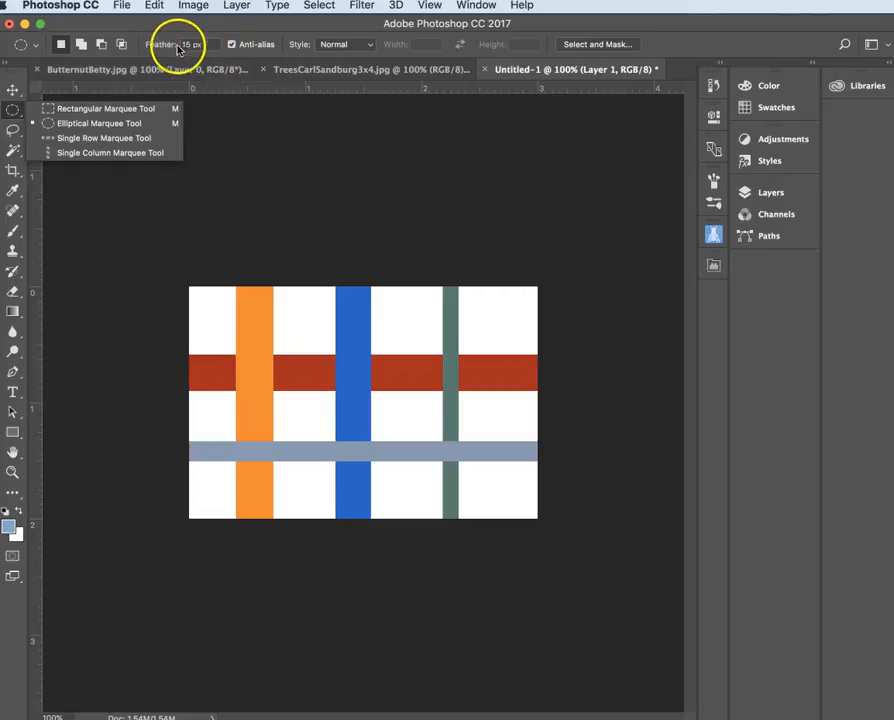
pyautogui.click(355, 394)
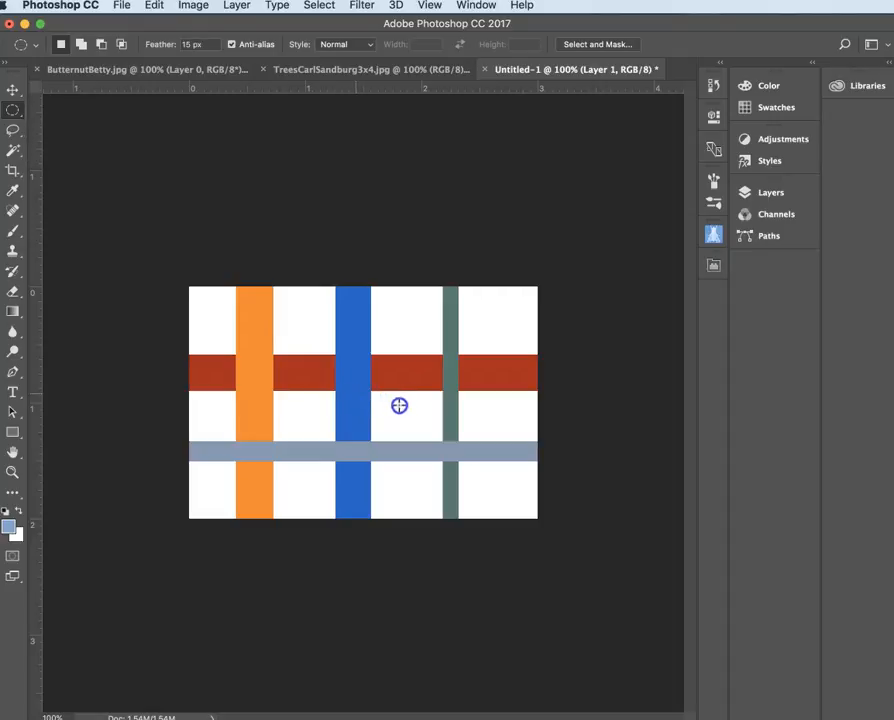
pyautogui.moveTo(352, 386); pyautogui.dragTo(499, 468)
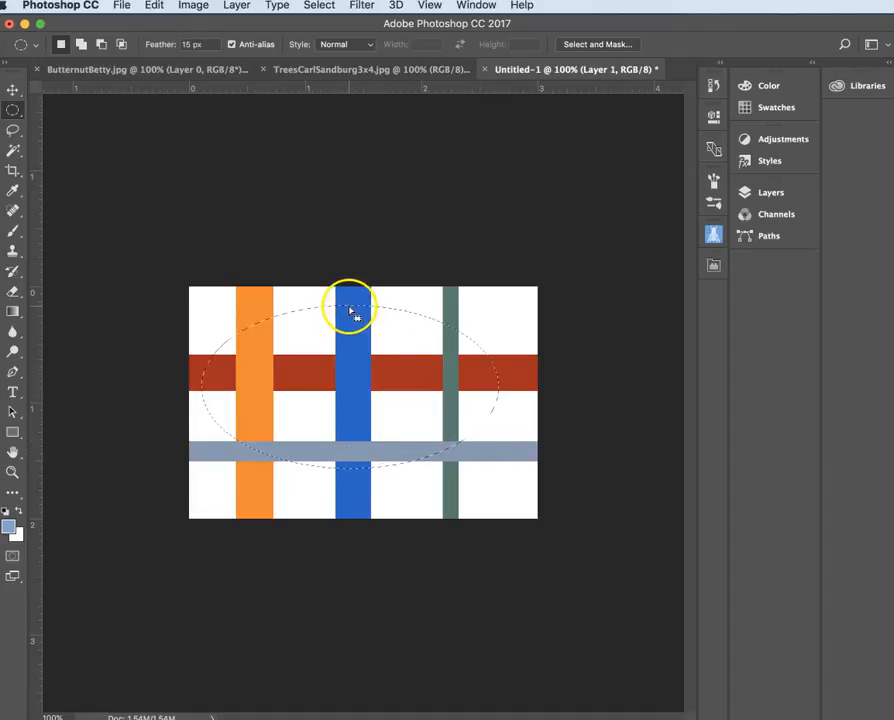
pyautogui.moveTo(347, 313); pyautogui.dragTo(357, 322)
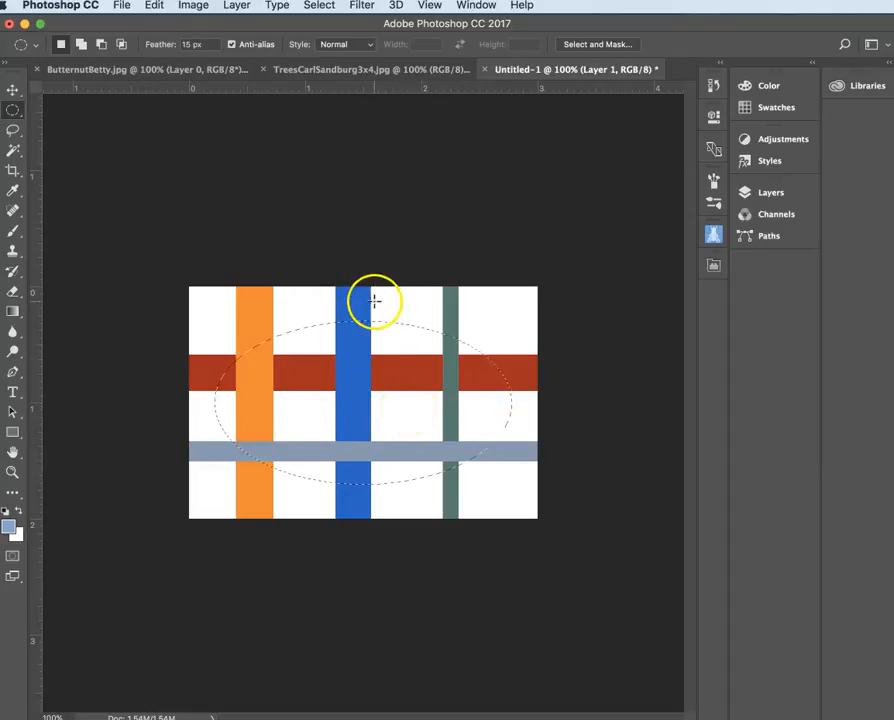
# Step: Invert the elliptical selection, delete the artwork outside the ellipse, and deselect
pyautogui.click(318, 6)
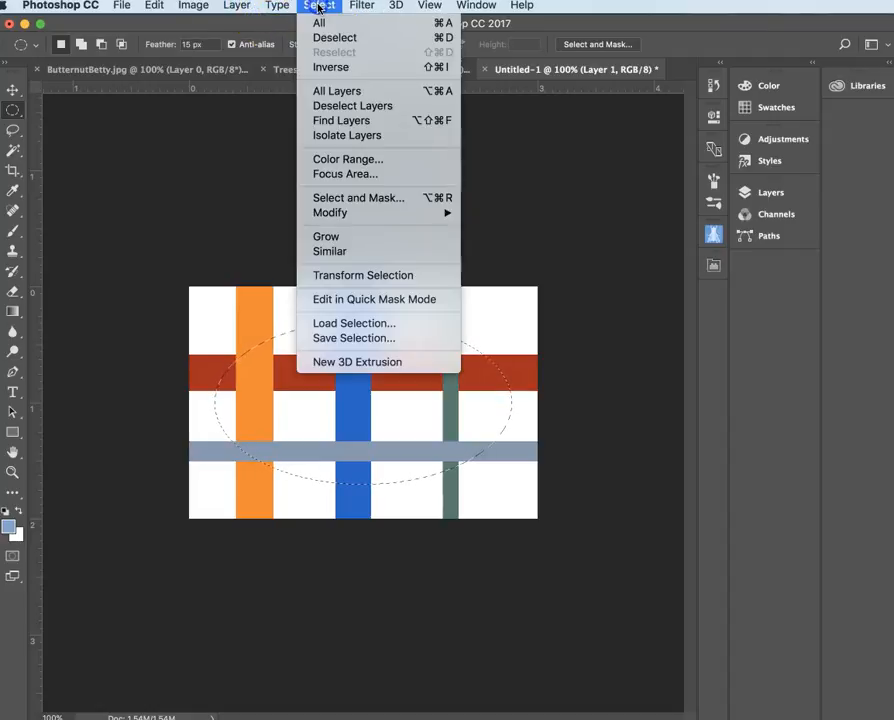
pyautogui.click(335, 70)
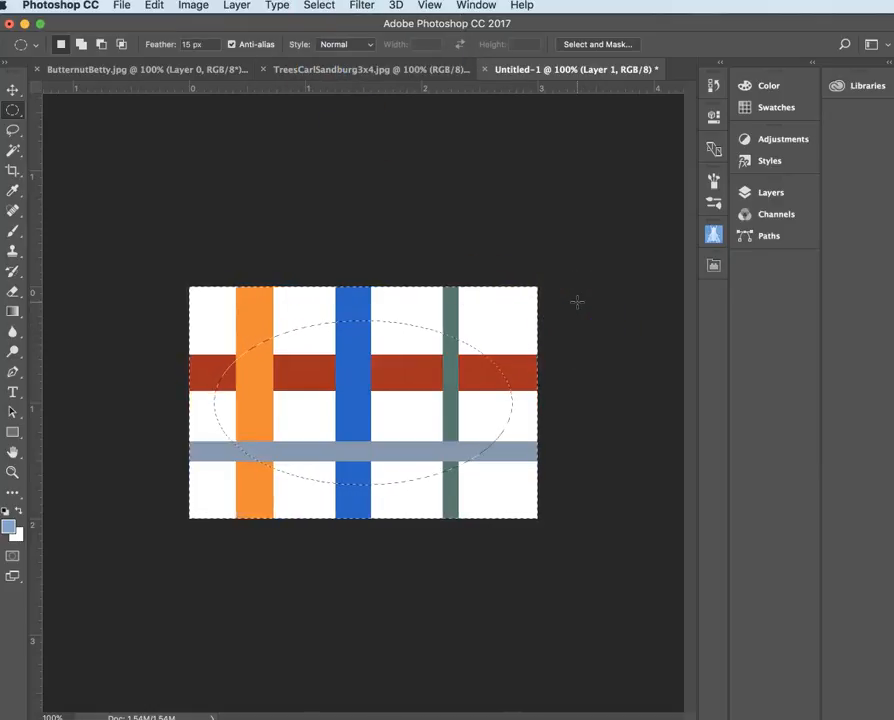
pyautogui.press('Delete')
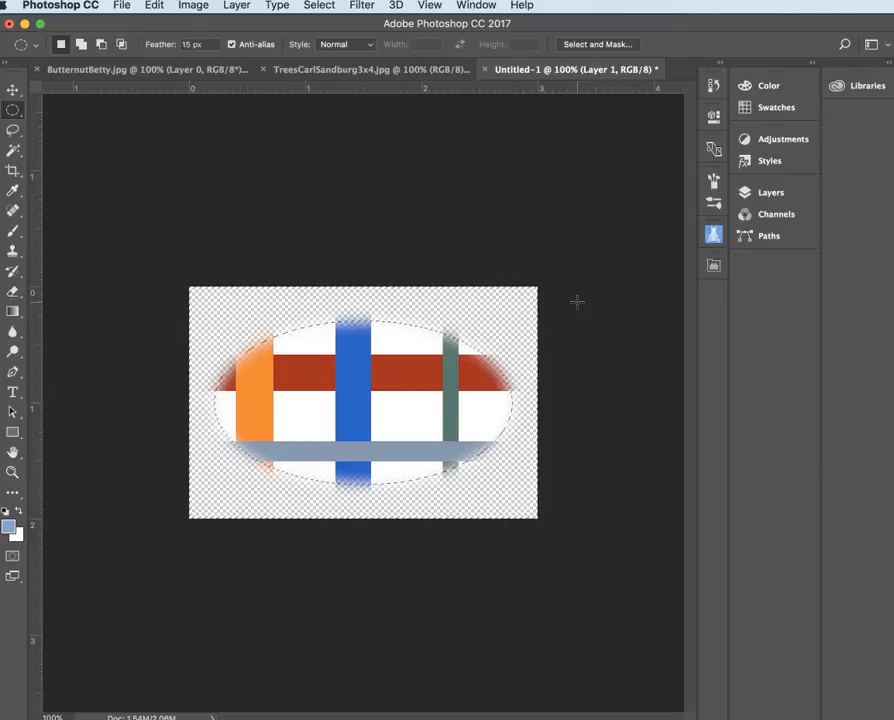
pyautogui.press('super+d')
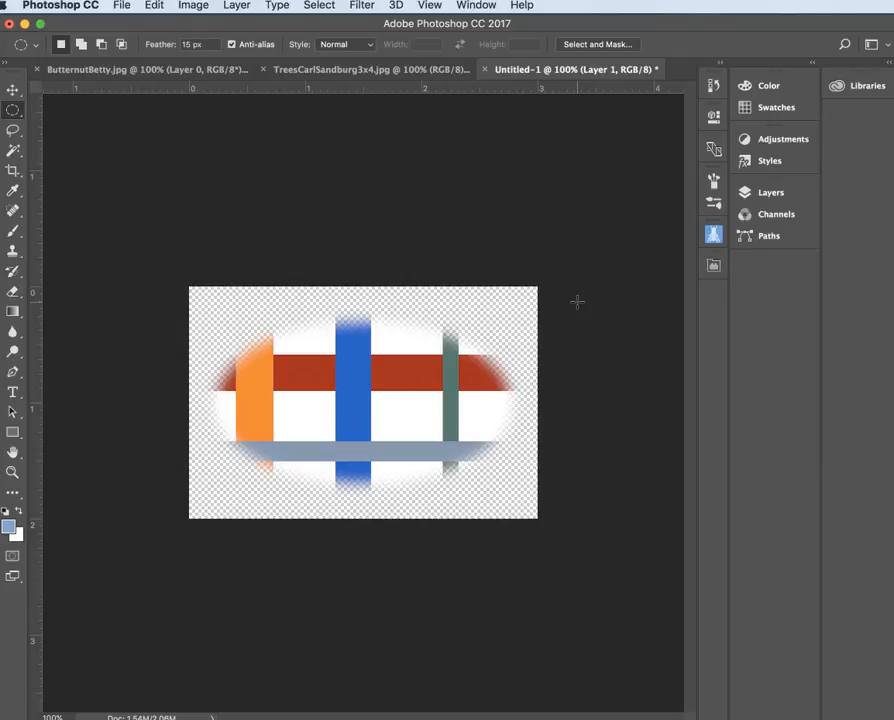
# Step: Add a new layer above the striped artwork and fill it with the light blue foreground color at 100% opacity
pyautogui.click(11, 90)
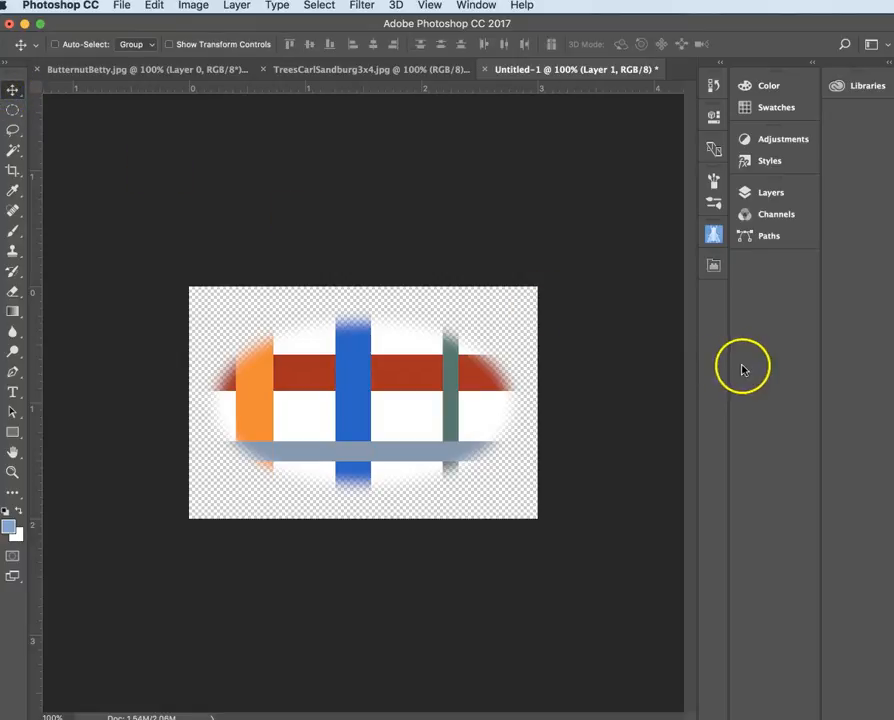
pyautogui.click(772, 195)
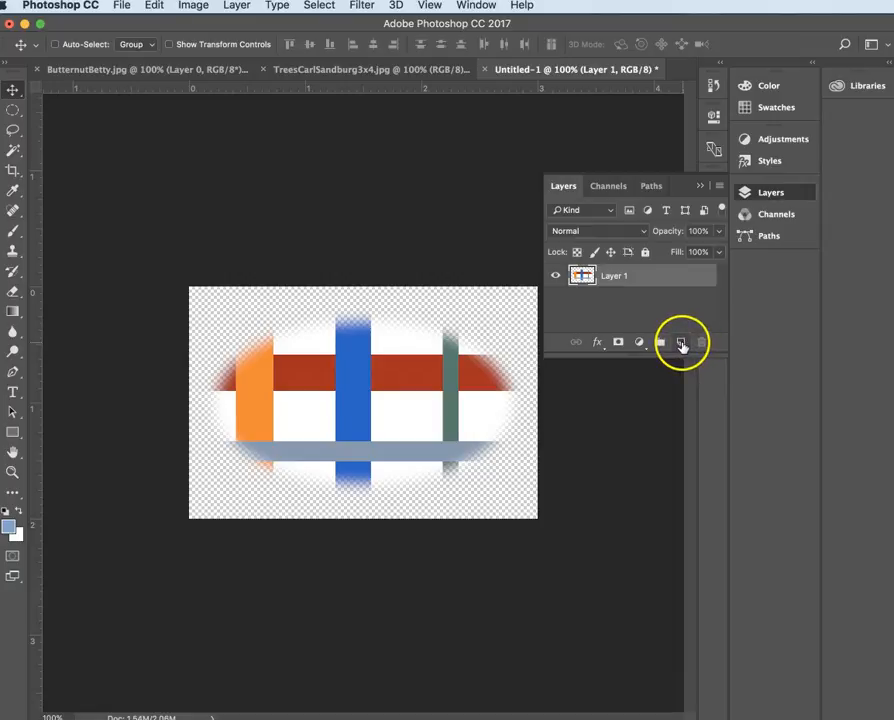
pyautogui.click(681, 343)
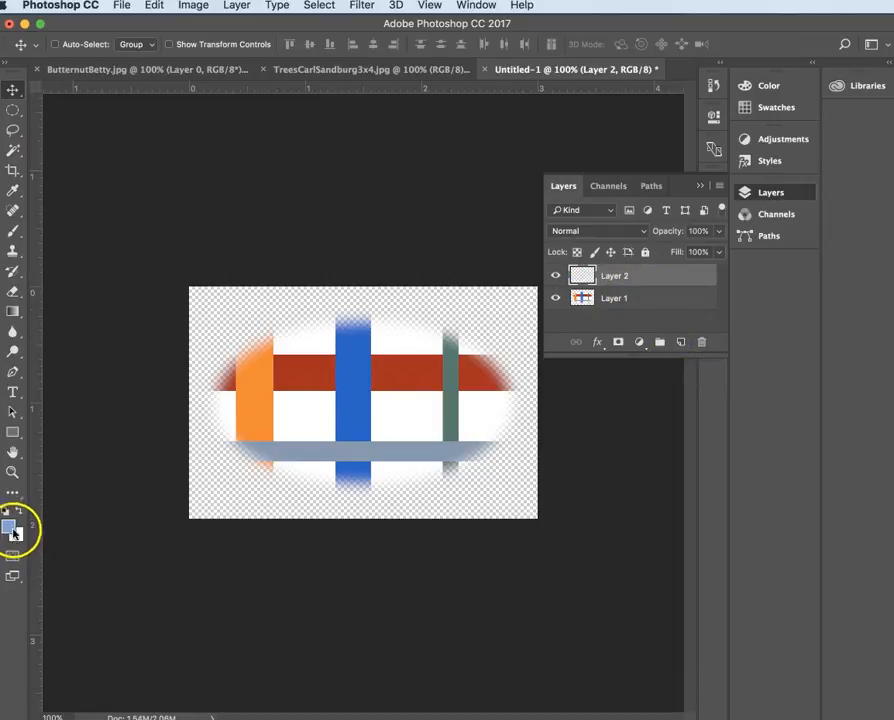
pyautogui.click(155, 6)
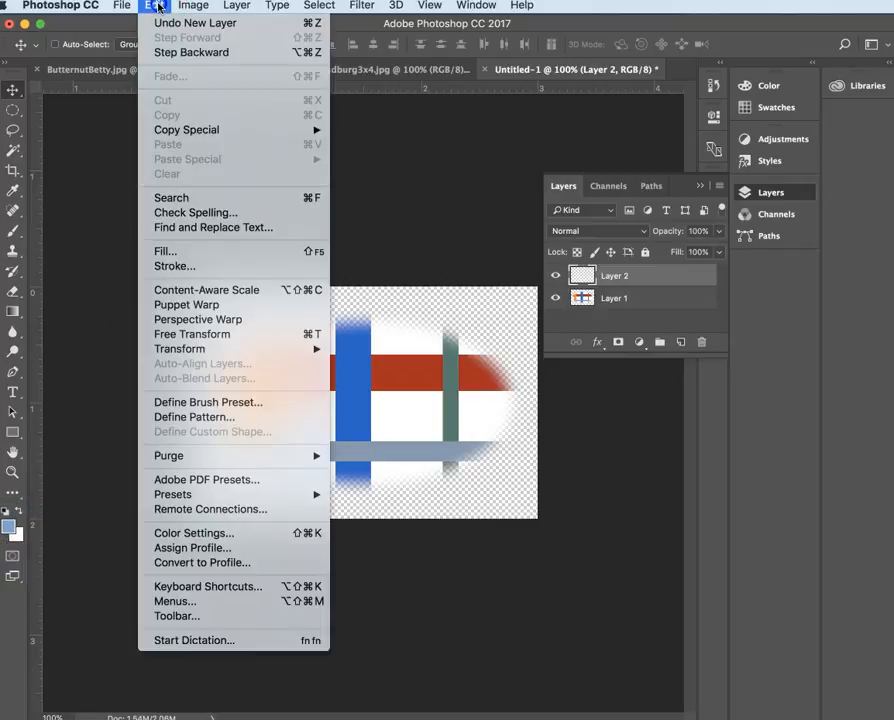
pyautogui.click(185, 256)
pyautogui.click(657, 484)
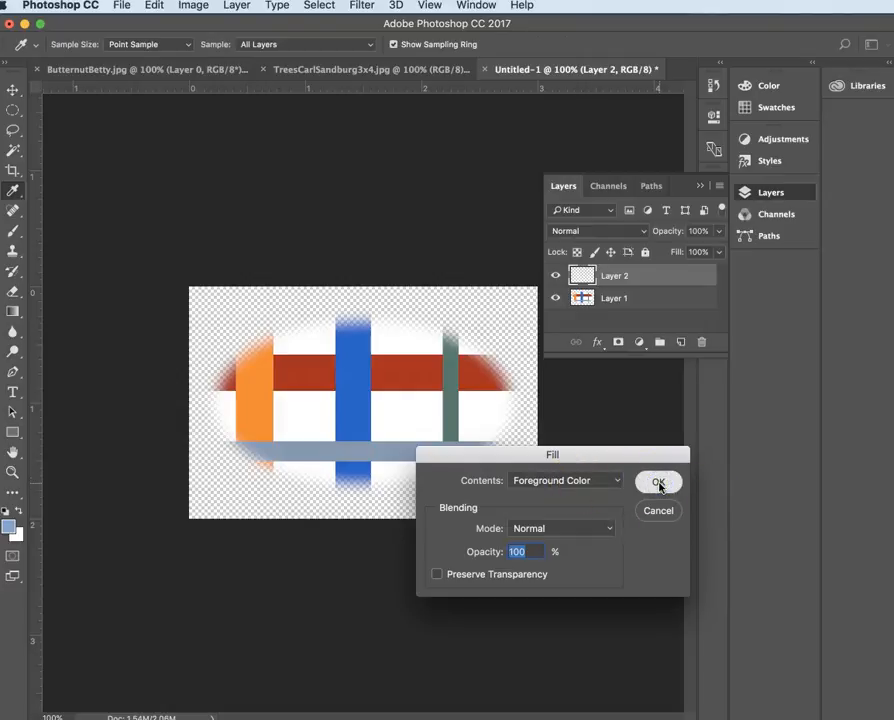
pyautogui.press('v')
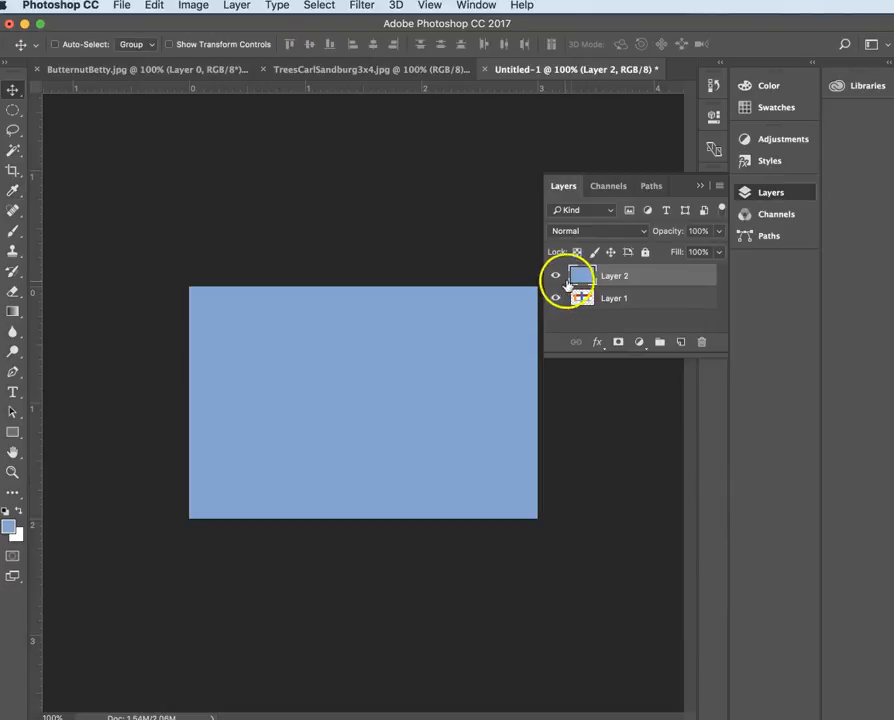
# Step: Move the blue layer beneath the striped layer, hide the blue layer with the striped layer selected, and collapse the Layers panel
pyautogui.moveTo(594, 272); pyautogui.dragTo(618, 298)
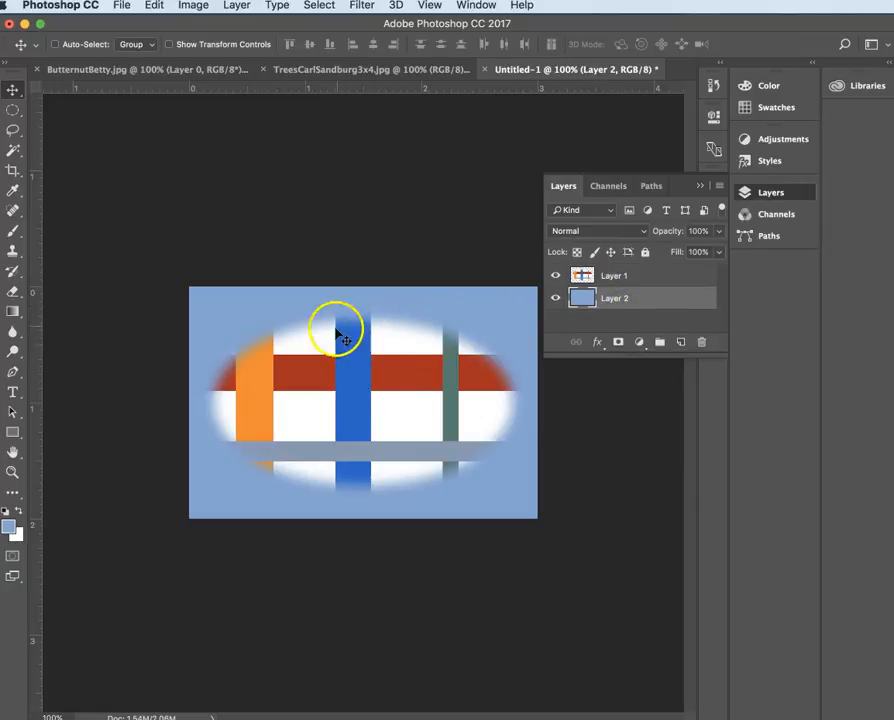
pyautogui.click(640, 280)
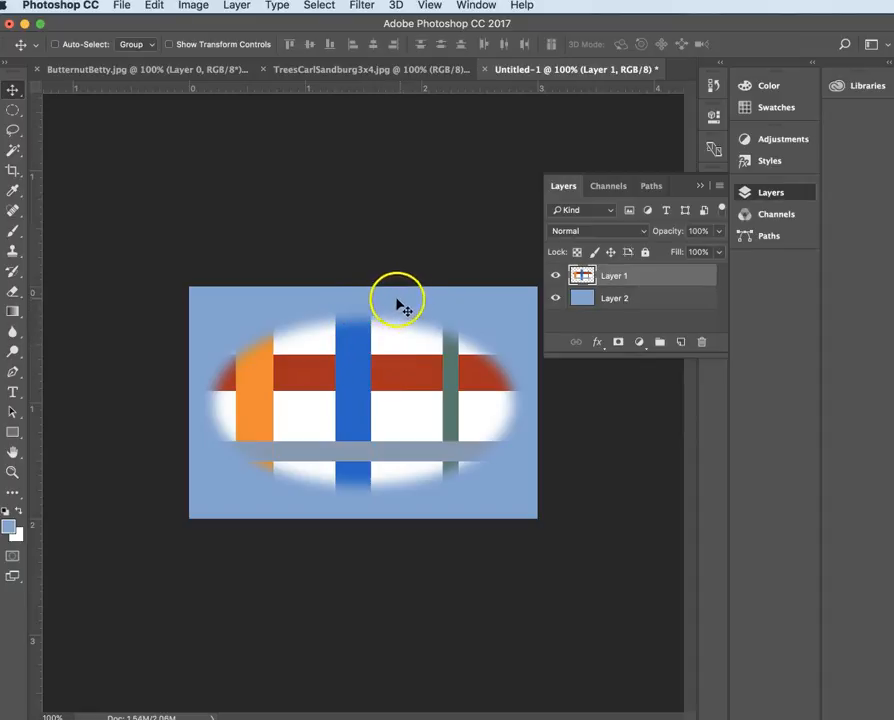
pyautogui.click(556, 298)
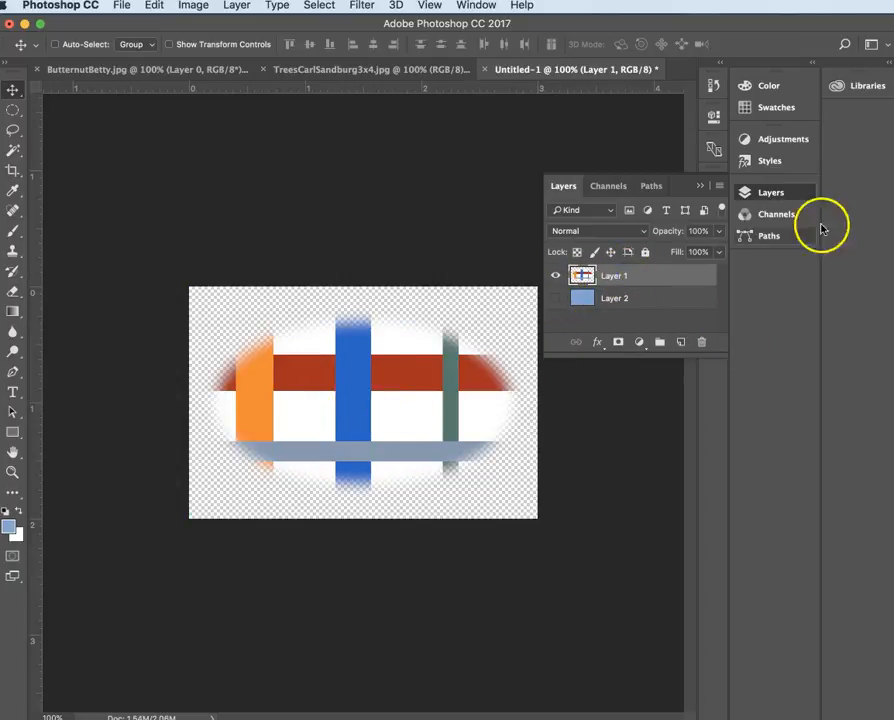
pyautogui.click(701, 188)
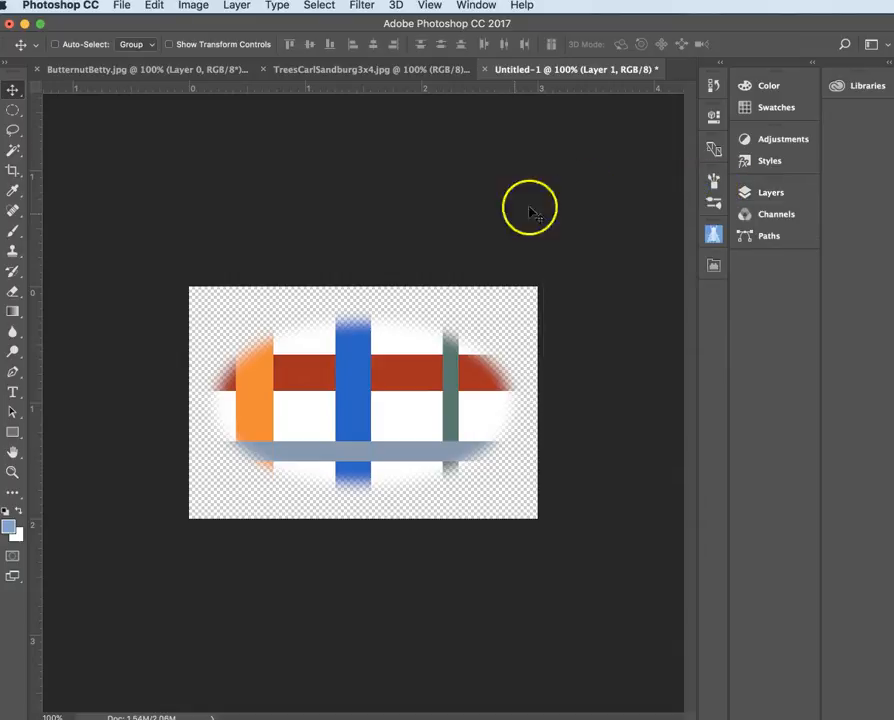
# Step: Open the feathered artwork in Save for Web (Legacy) and preview it as a GIF
pyautogui.click(126, 6)
pyautogui.moveTo(150, 216)
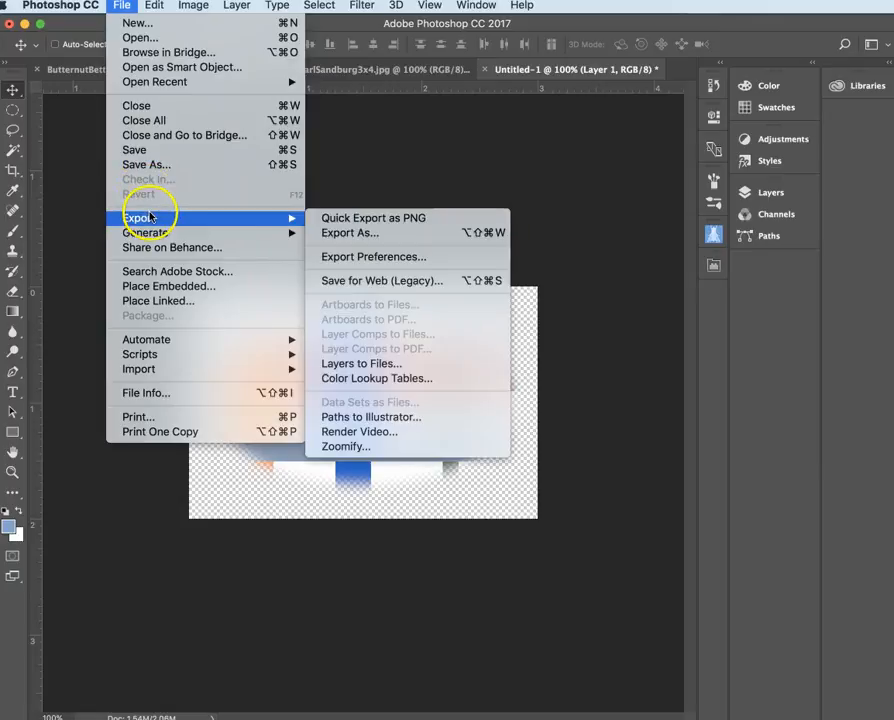
pyautogui.click(397, 281)
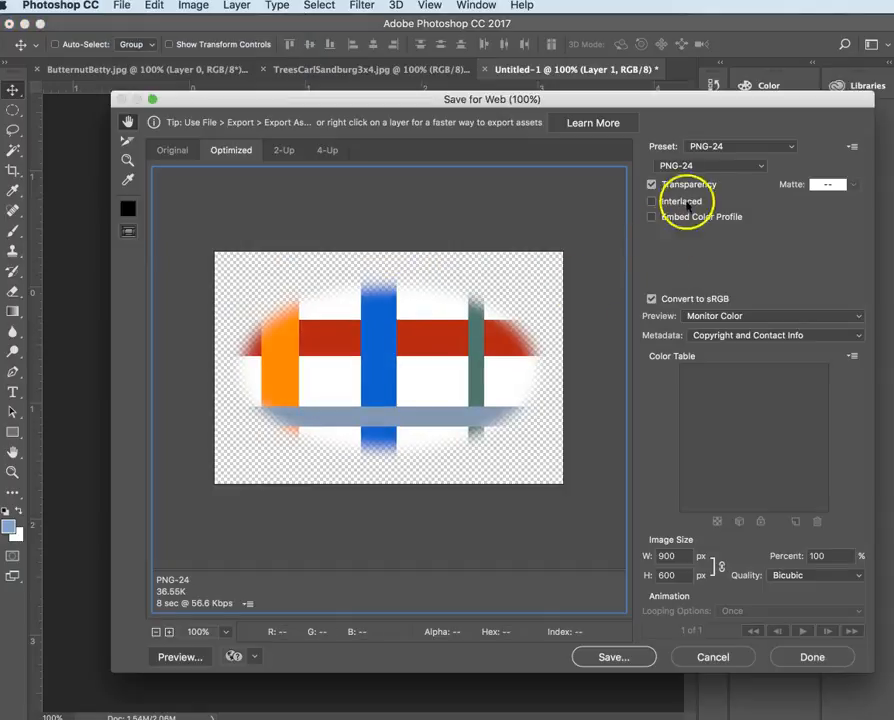
pyautogui.click(705, 165)
pyautogui.click(698, 167)
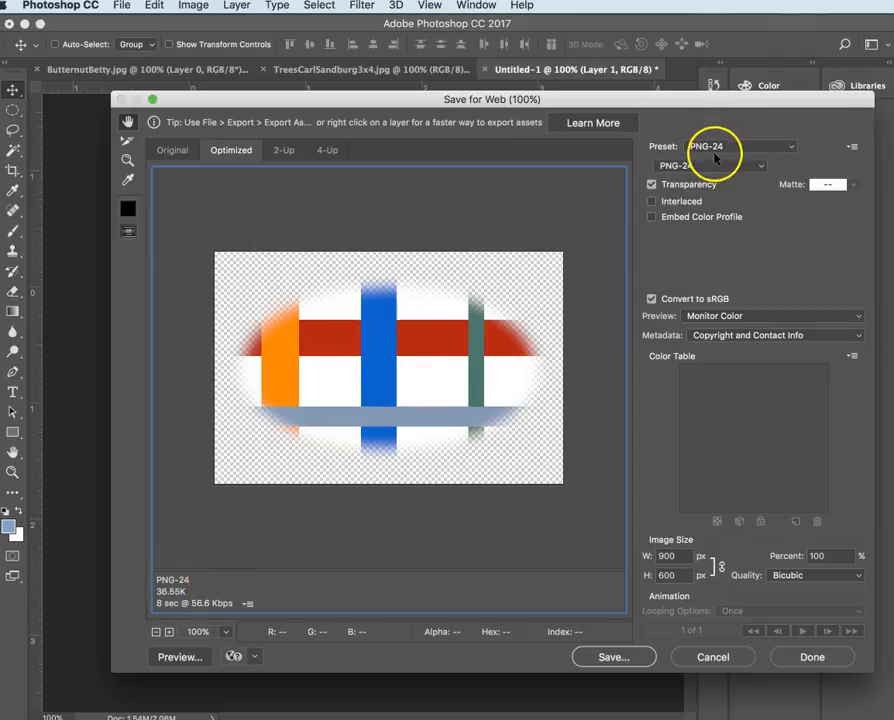
pyautogui.click(704, 167)
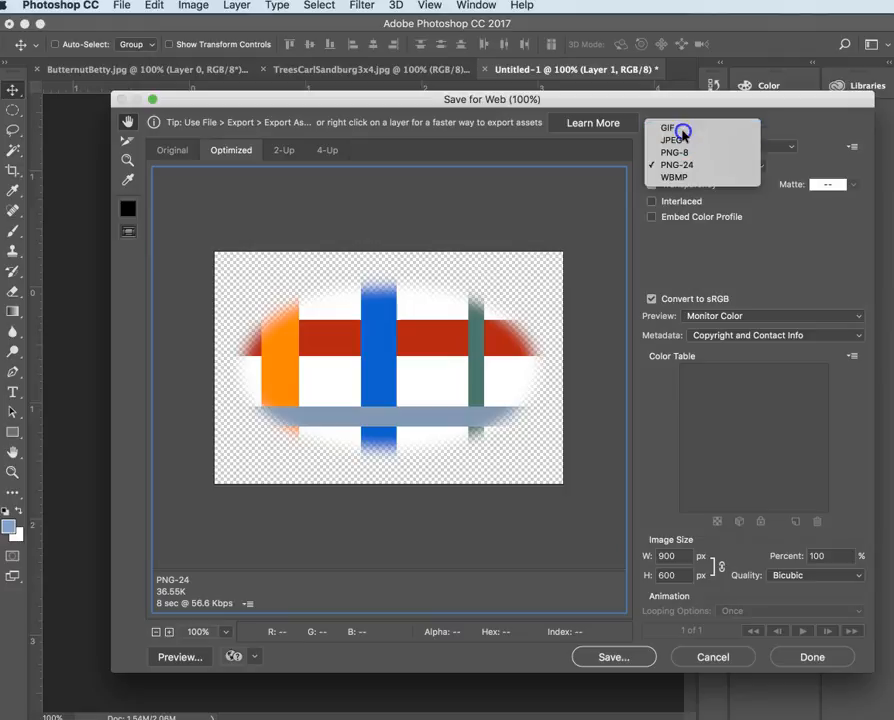
pyautogui.click(684, 130)
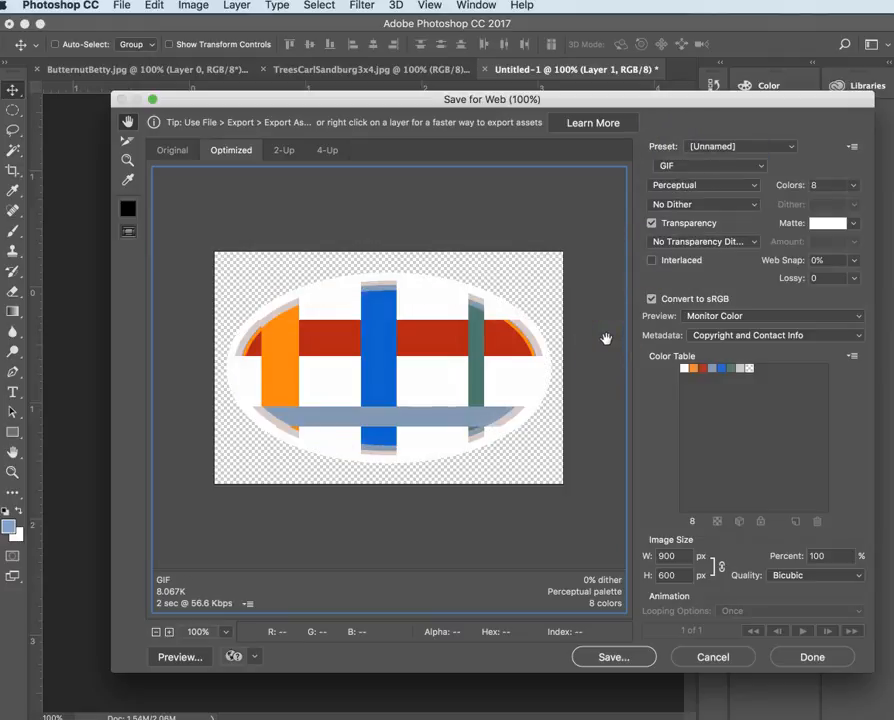
# Step: Raise the GIF to 256 colors and compare its preview with transparency off and on
pyautogui.click(856, 186)
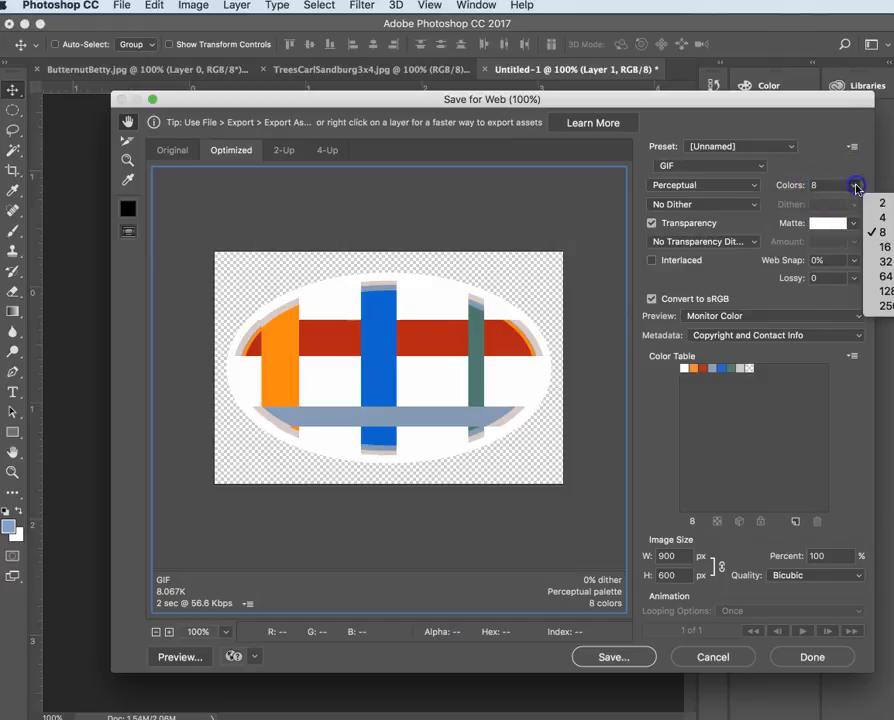
pyautogui.click(885, 308)
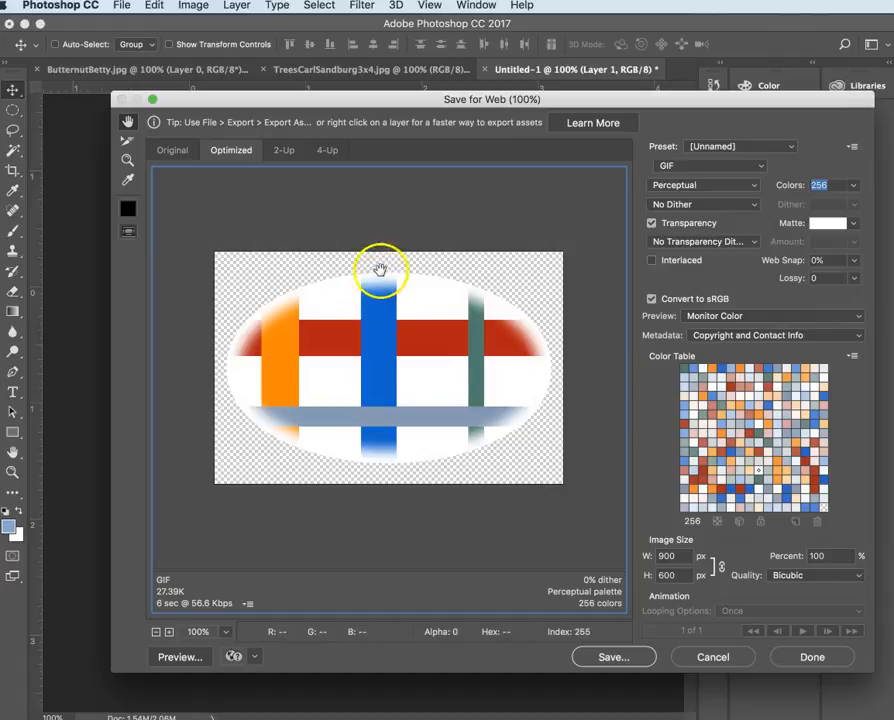
pyautogui.click(651, 223)
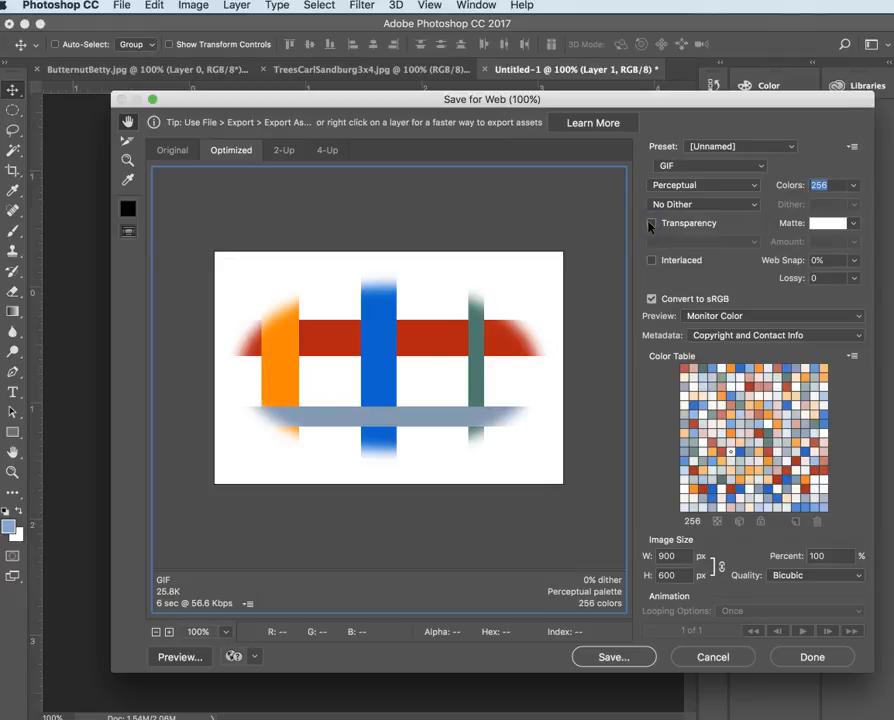
pyautogui.click(651, 223)
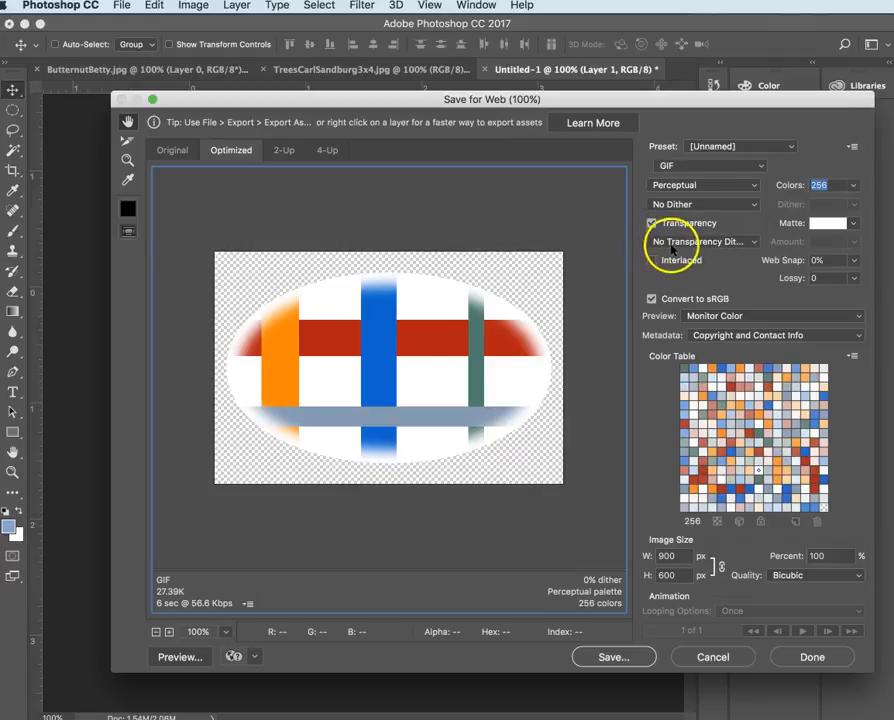
# Step: Compare Diffusion, Pattern and Noise Transparency Dither on the GIF's feathered edges
pyautogui.click(683, 242)
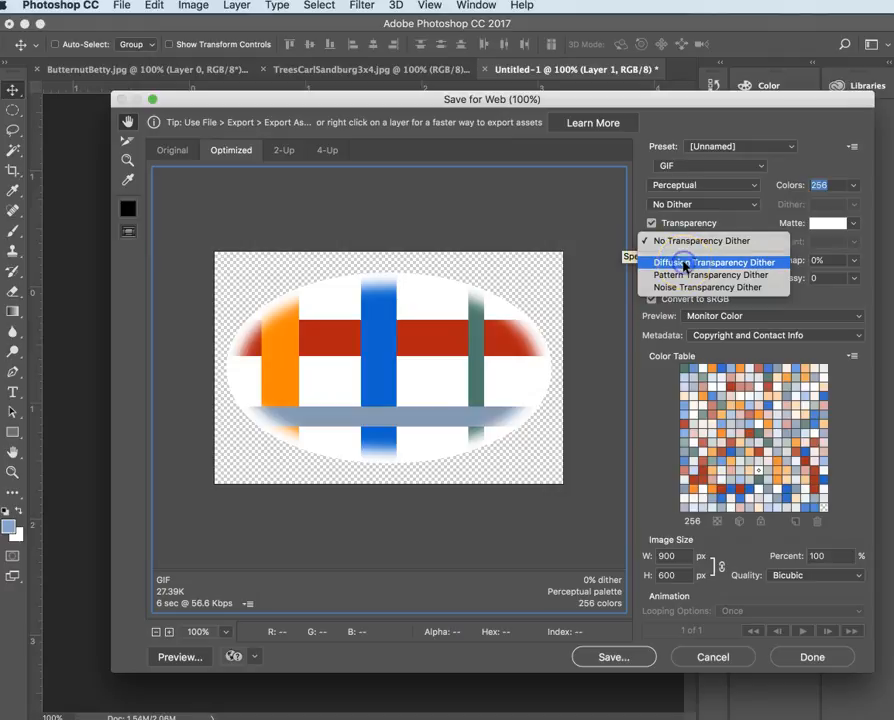
pyautogui.click(686, 263)
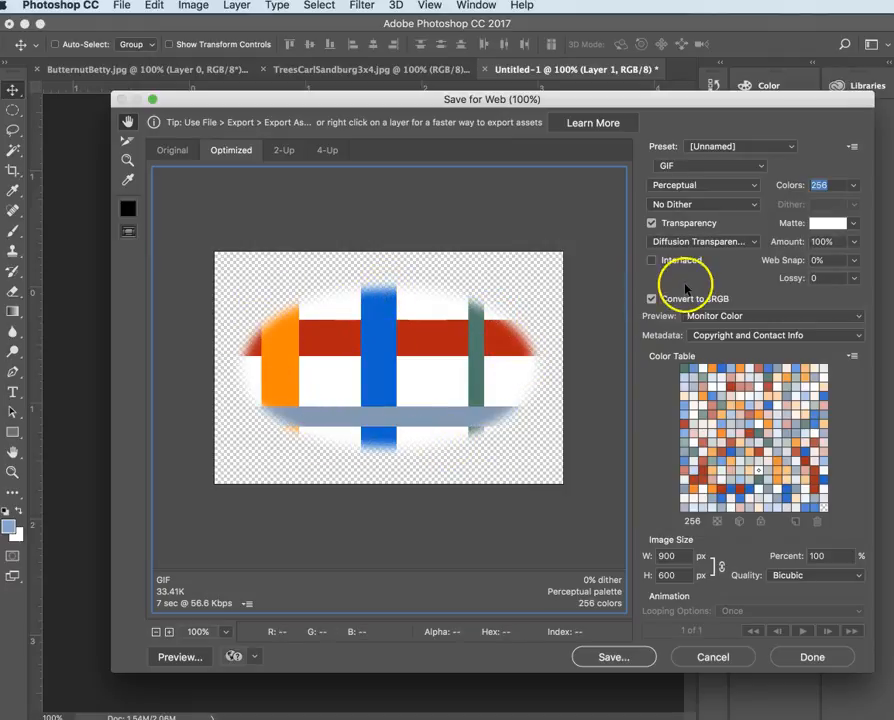
pyautogui.click(702, 242)
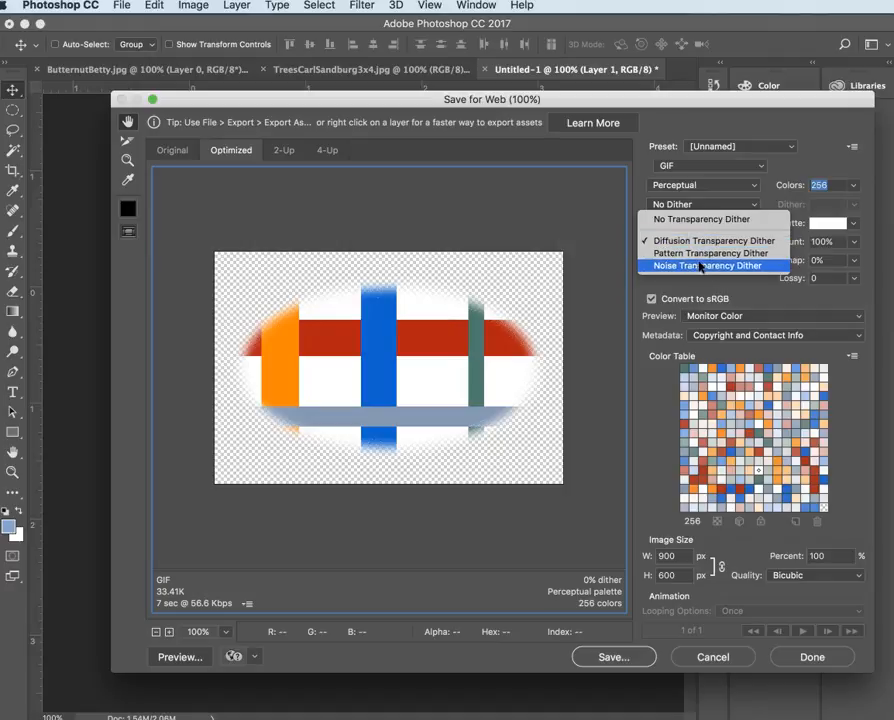
pyautogui.click(701, 254)
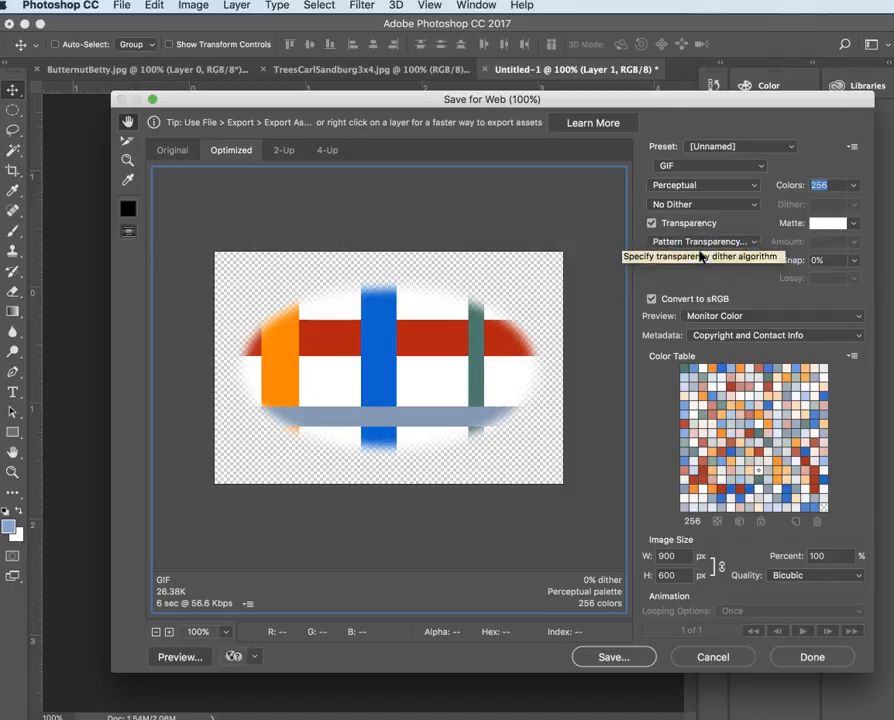
pyautogui.click(703, 243)
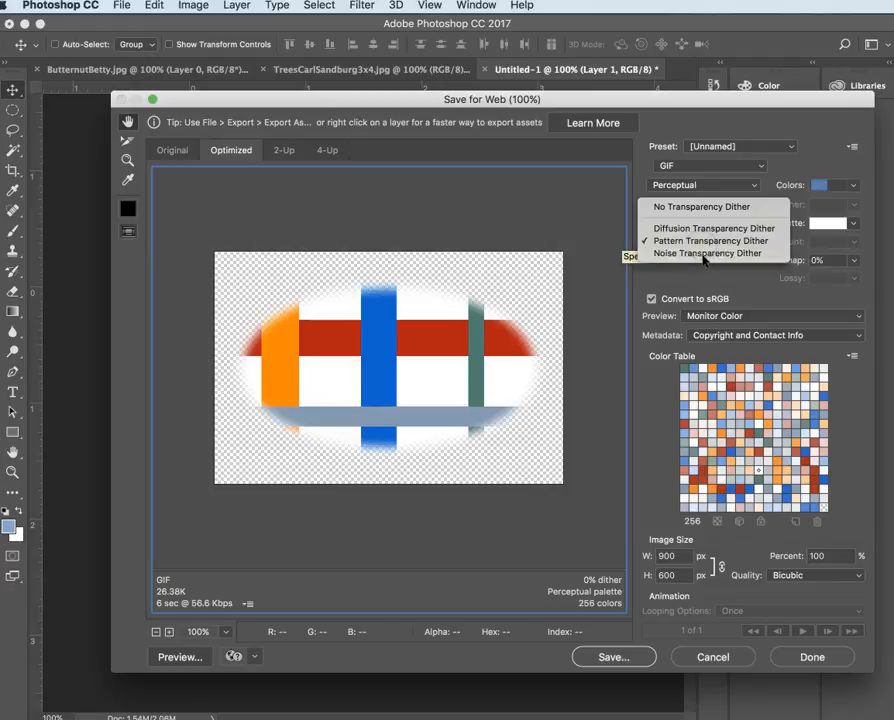
pyautogui.click(705, 252)
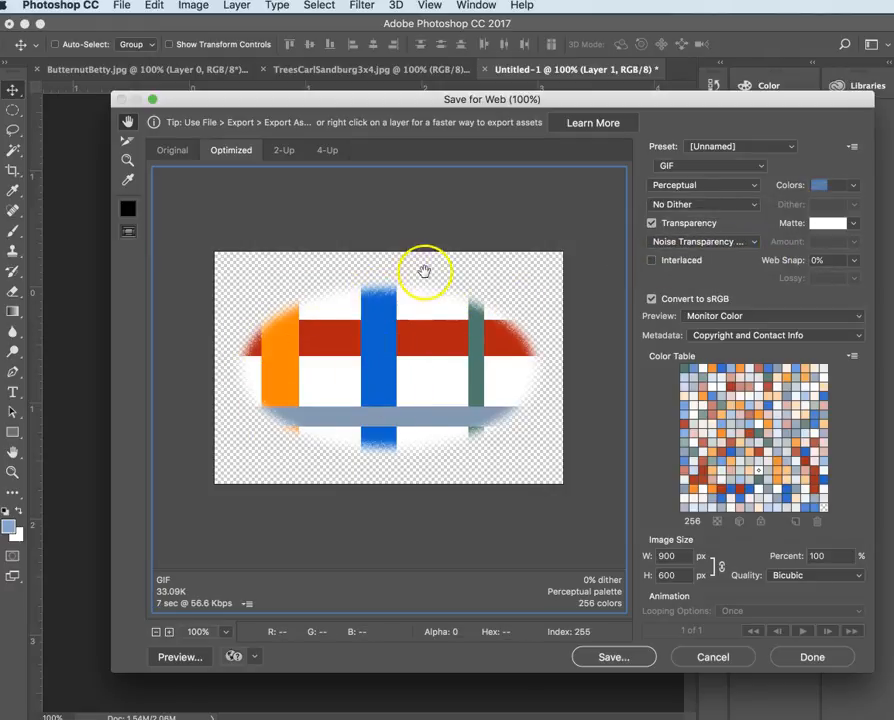
# Step: Preview the artwork as PNG-8 and set it to No Transparency Dither
pyautogui.click(678, 168)
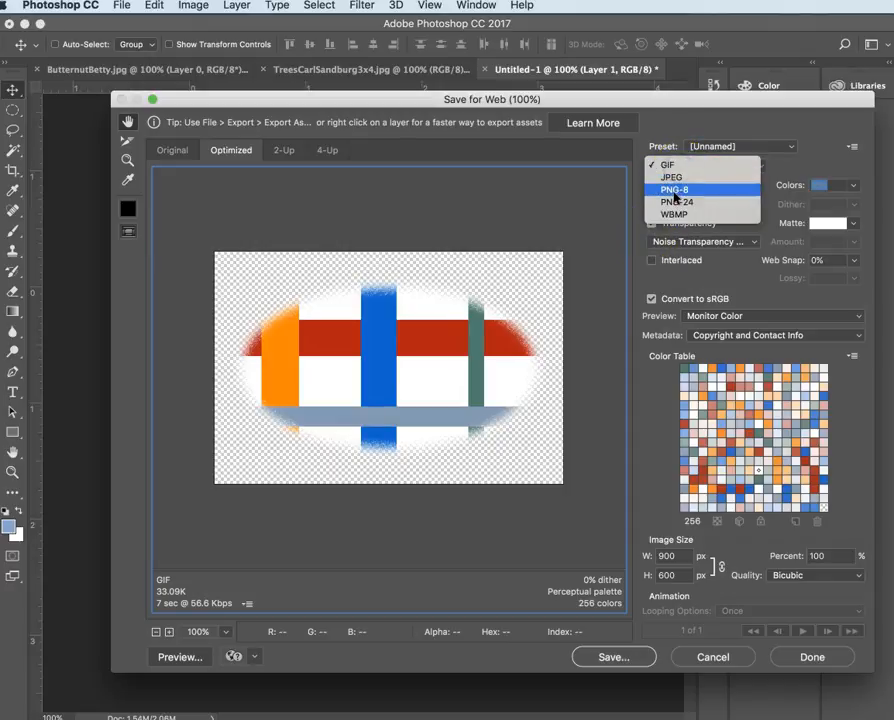
pyautogui.click(676, 190)
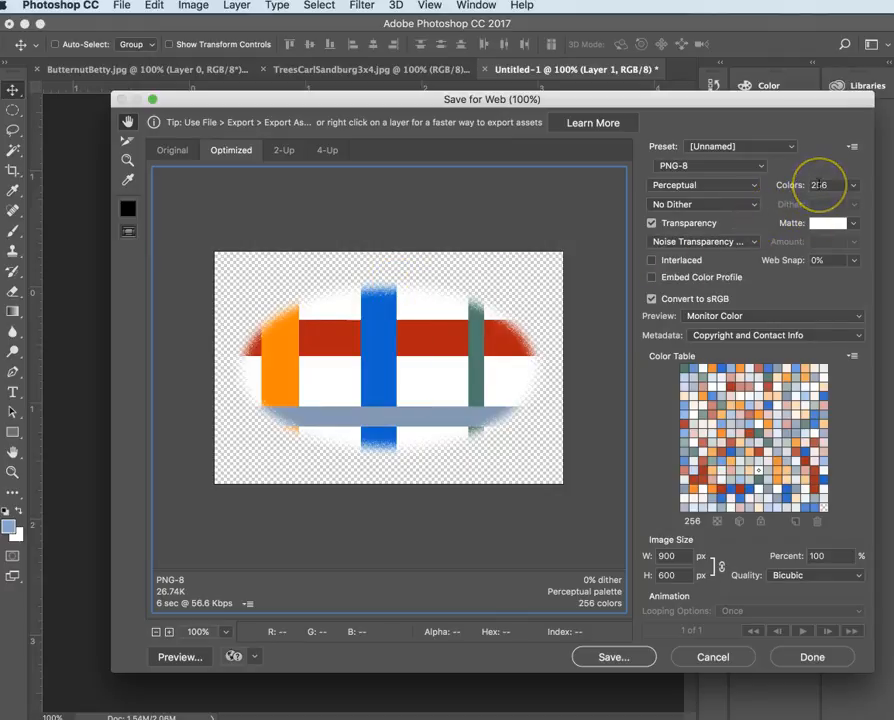
pyautogui.click(697, 242)
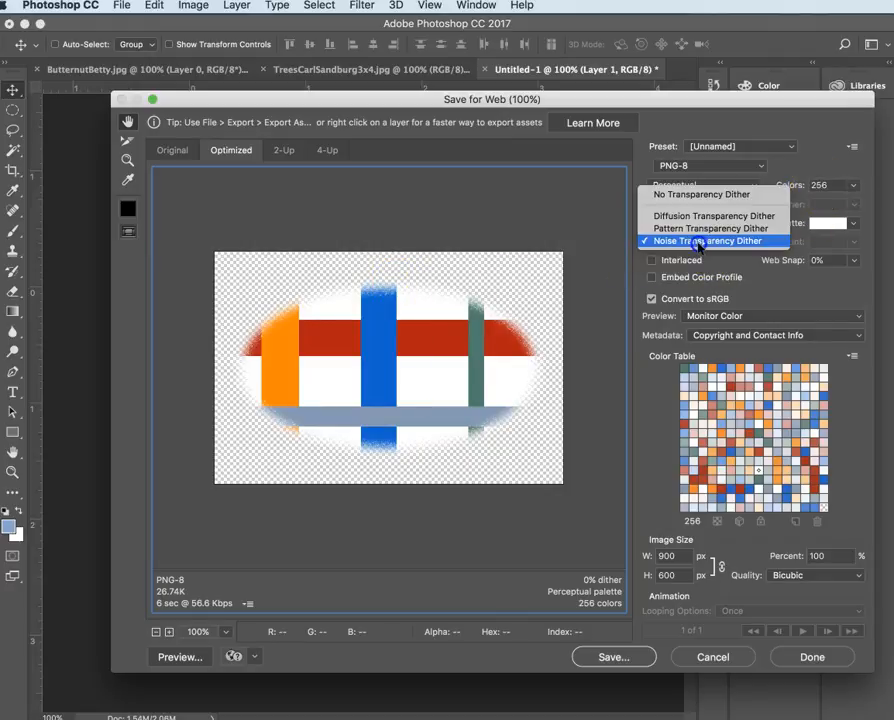
pyautogui.click(699, 195)
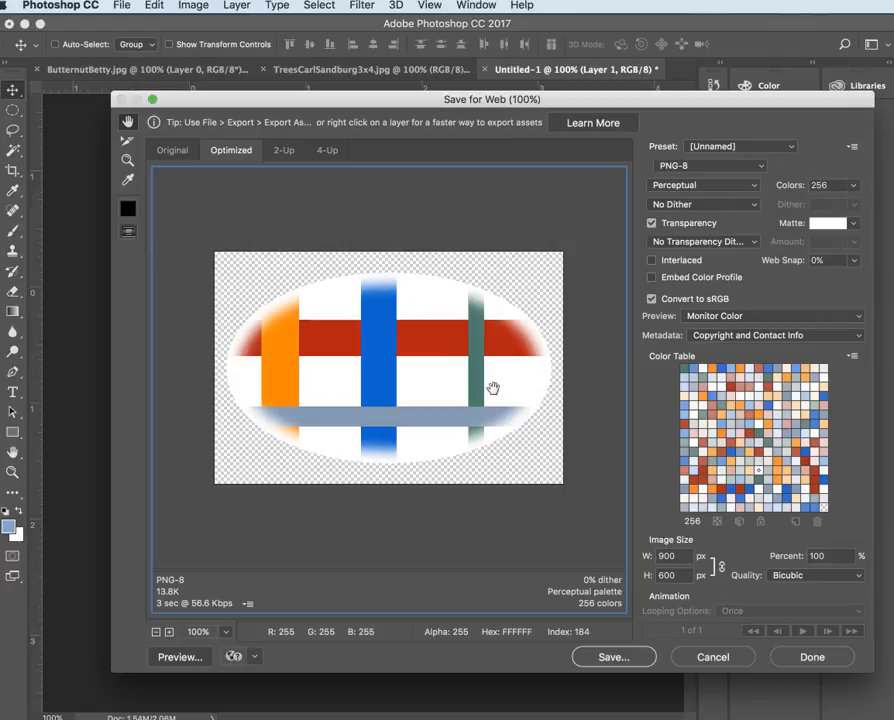
# Step: Compare the artwork's preview as JPEG and as PNG-24 with transparency, and cancel the web export
pyautogui.click(703, 165)
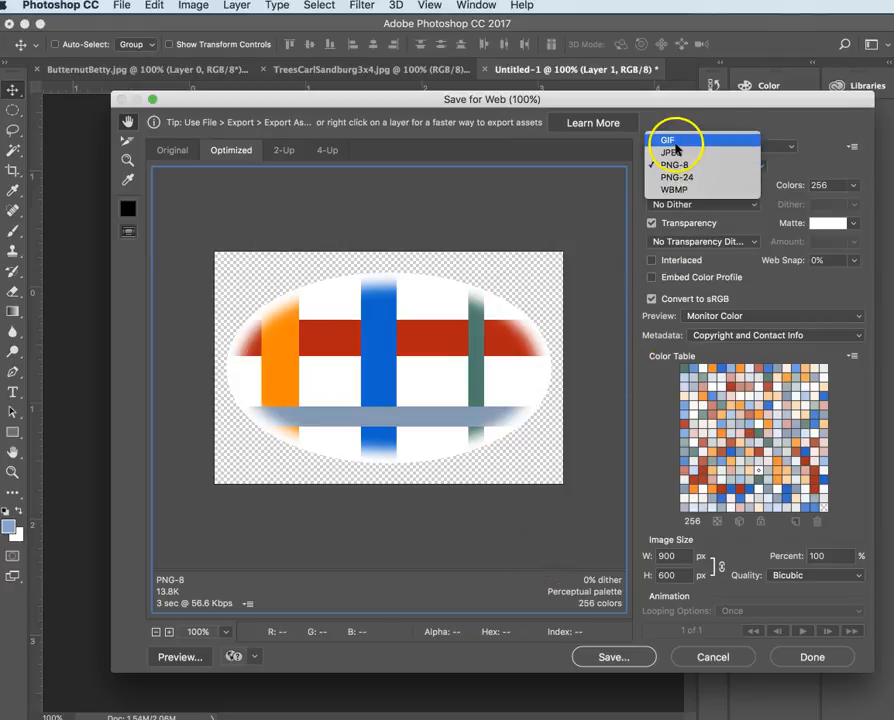
pyautogui.click(675, 152)
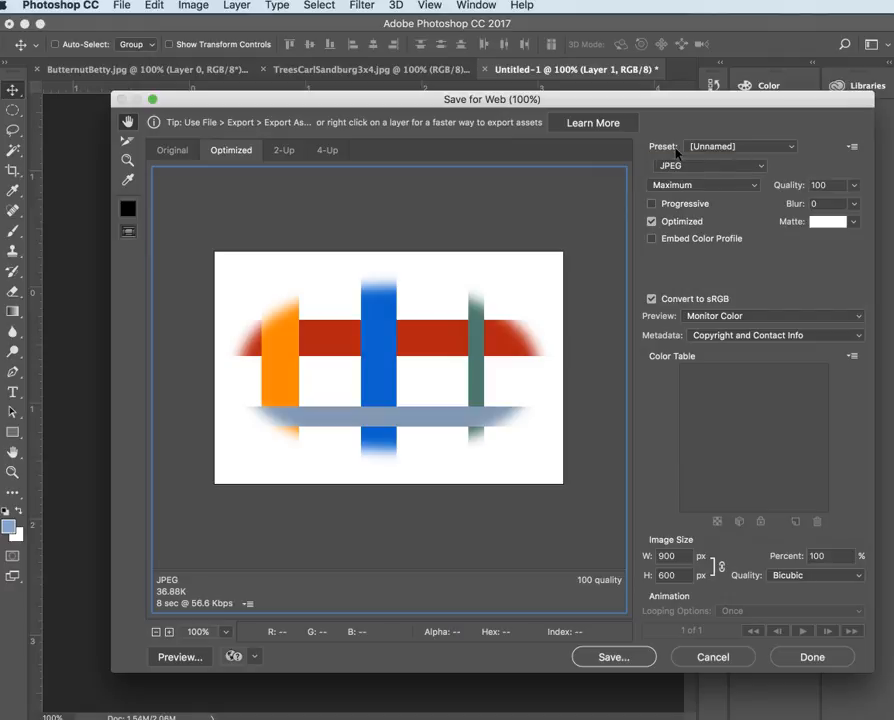
pyautogui.click(700, 166)
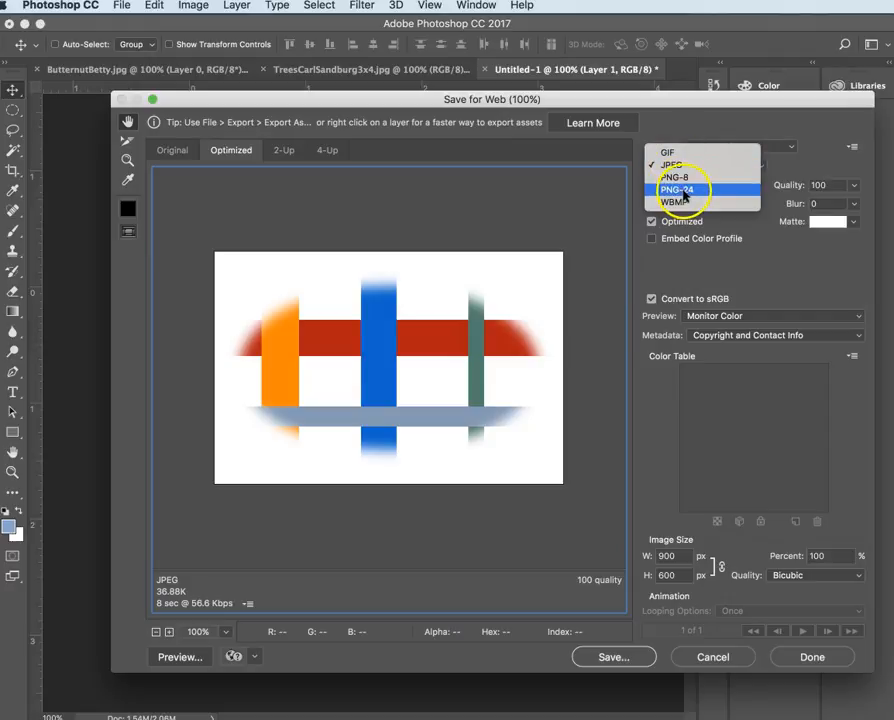
pyautogui.click(681, 190)
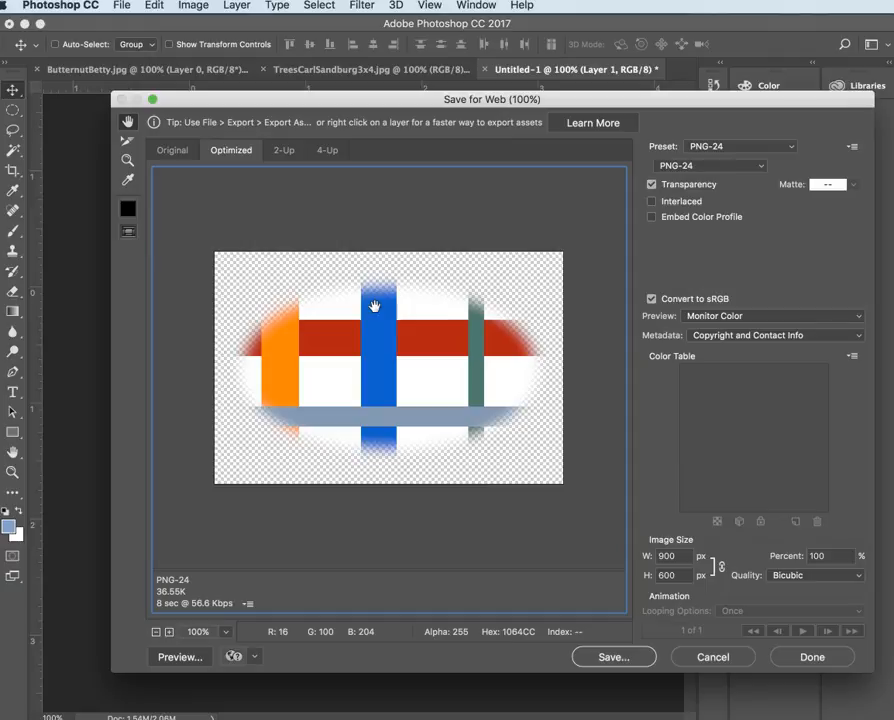
pyautogui.click(710, 657)
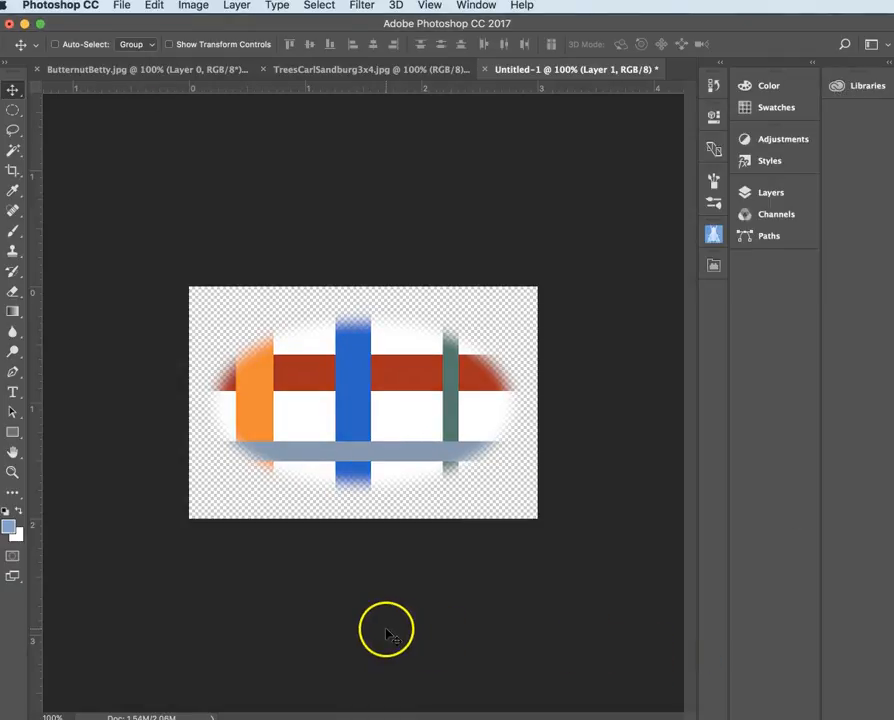